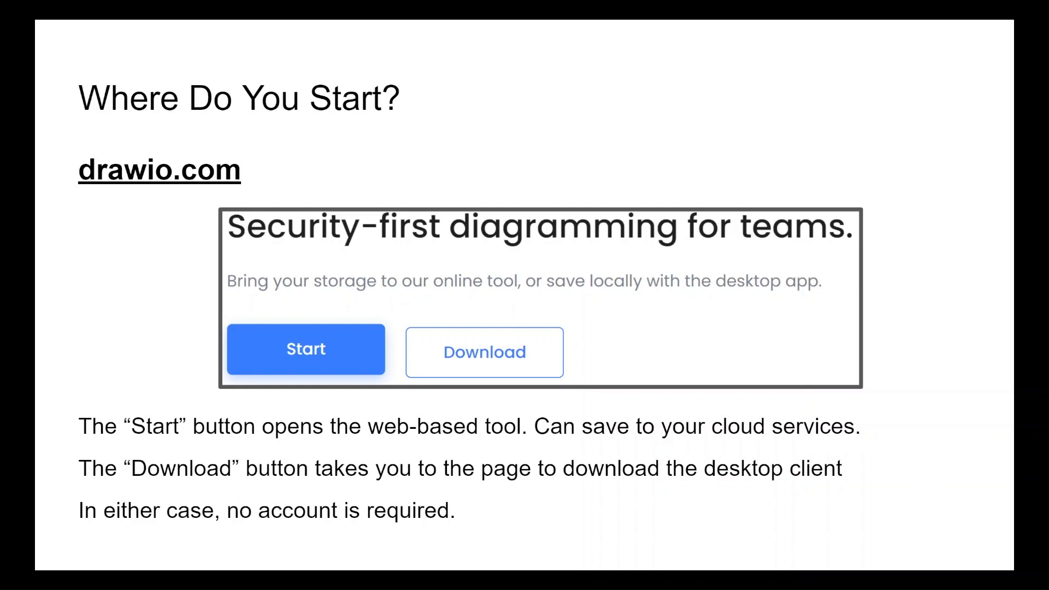
pyautogui.press('Right')
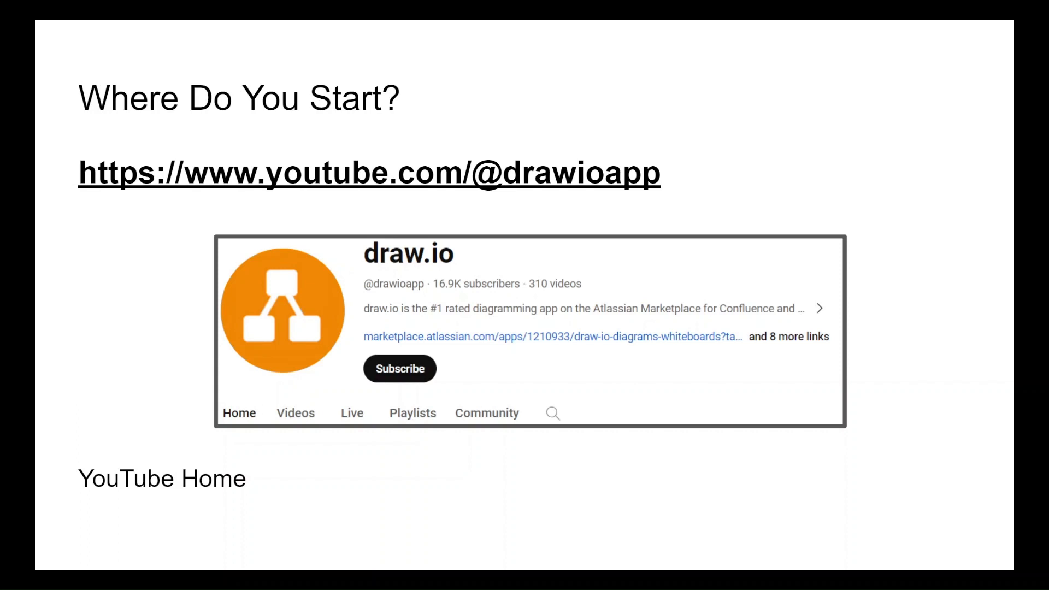
pyautogui.press('Right')
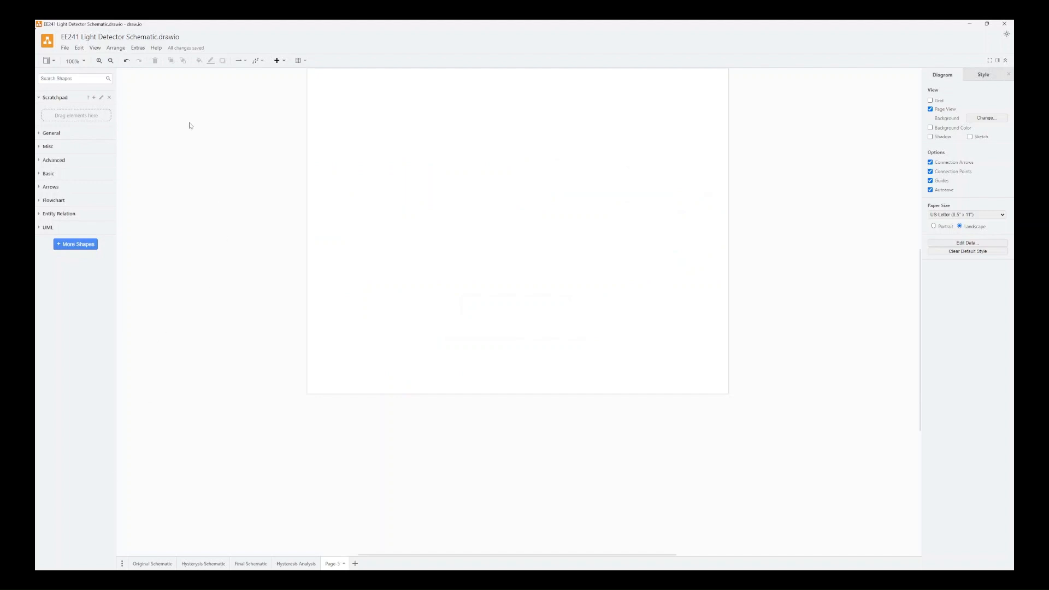
# Start a new diagram separate from the light detector schematic file.
pyautogui.click(65, 48)
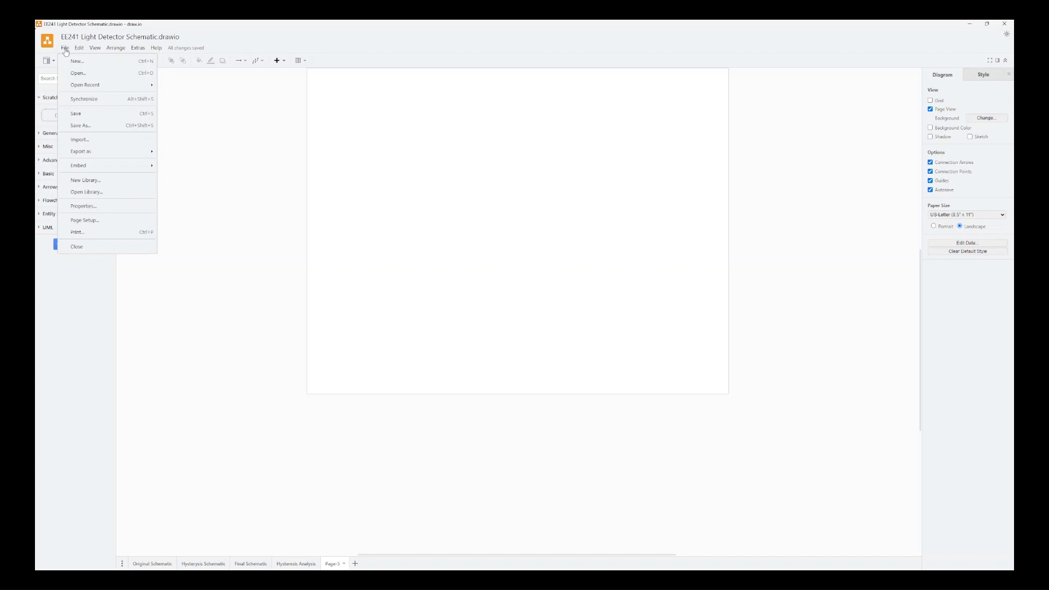
pyautogui.click(72, 61)
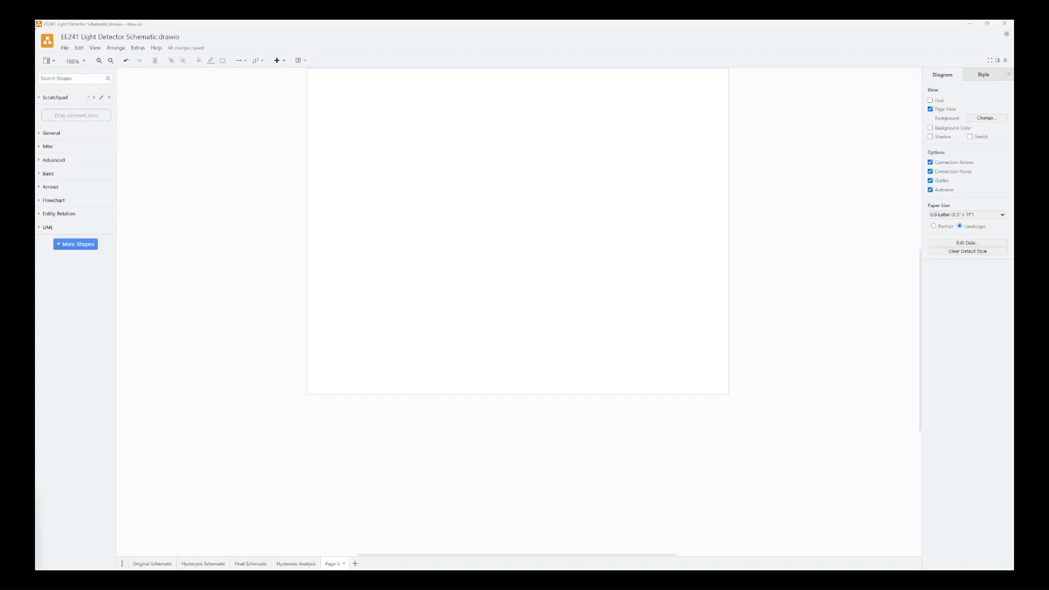
pyautogui.moveTo(36, 498)
pyautogui.mouseDown()
pyautogui.moveTo(204, 492)
pyautogui.moveTo(387, 455)
pyautogui.moveTo(425, 405)
pyautogui.moveTo(493, 171)
pyautogui.mouseUp()
pyautogui.doubleClick(493, 171)
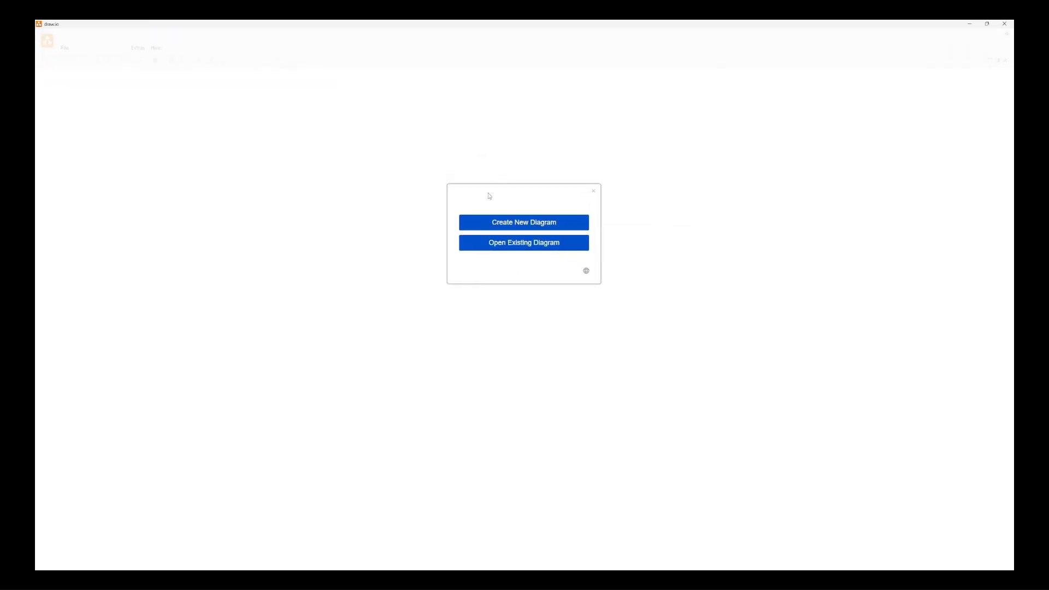
pyautogui.click(517, 225)
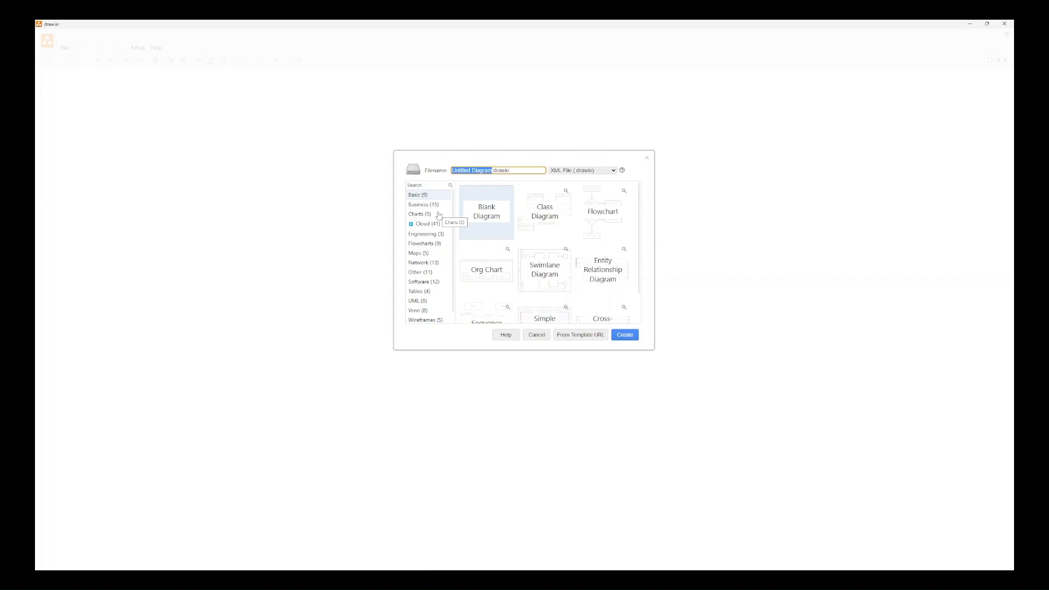
# Create the diagram from the Engineering template showing a resistor circuit with one battery, keeping the default file name.
pyautogui.scroll(-1, 437, 218)
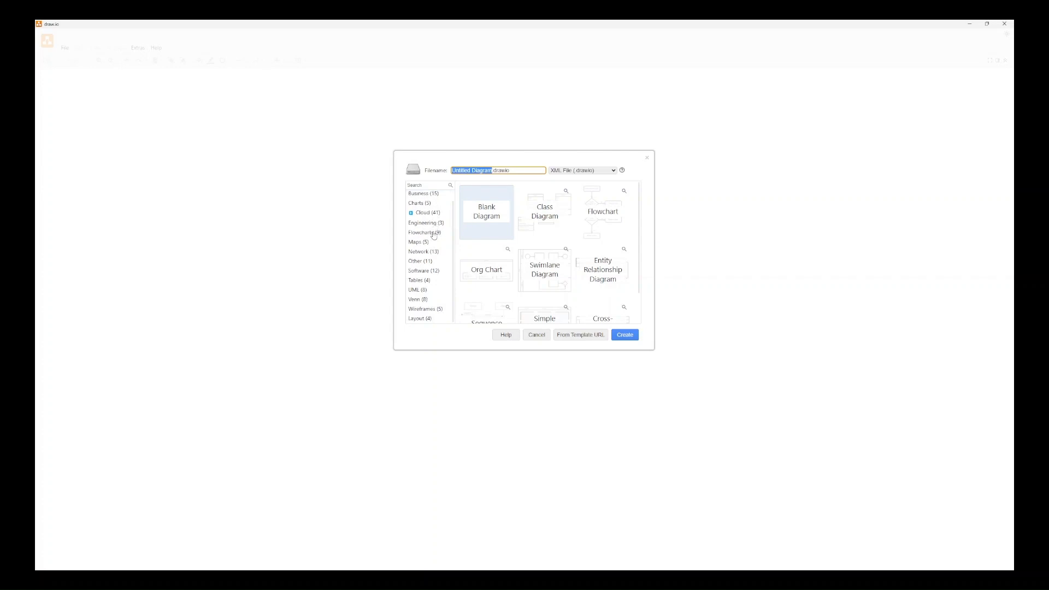
pyautogui.scroll(1, 434, 248)
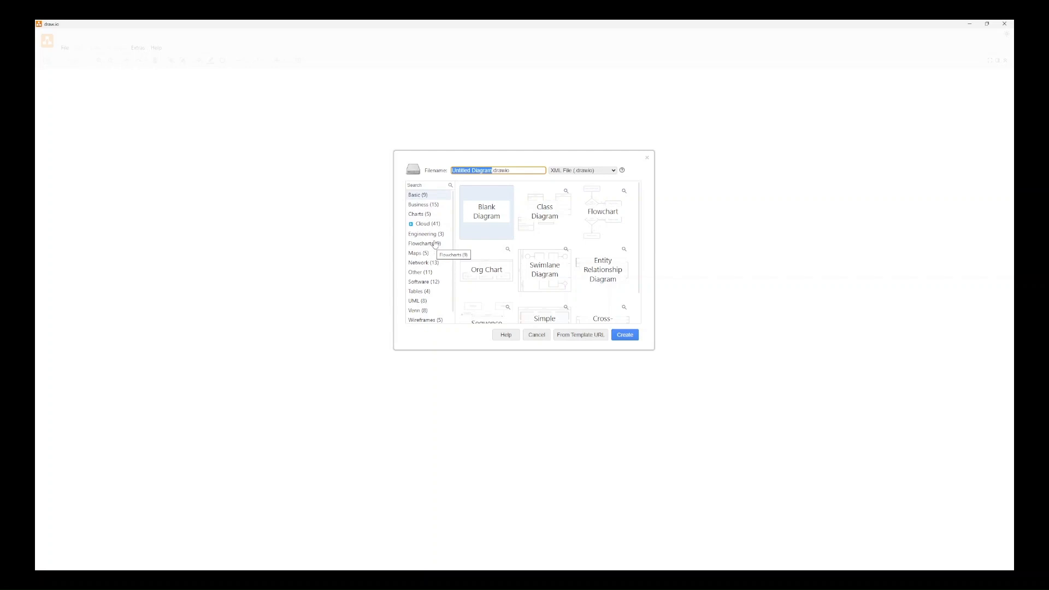
pyautogui.click(431, 234)
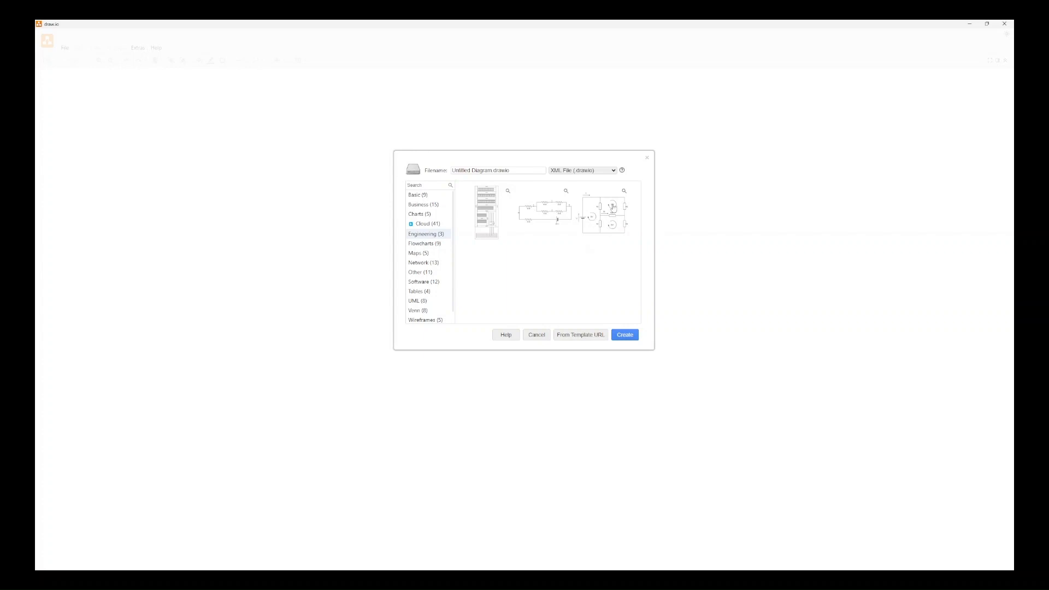
pyautogui.click(548, 220)
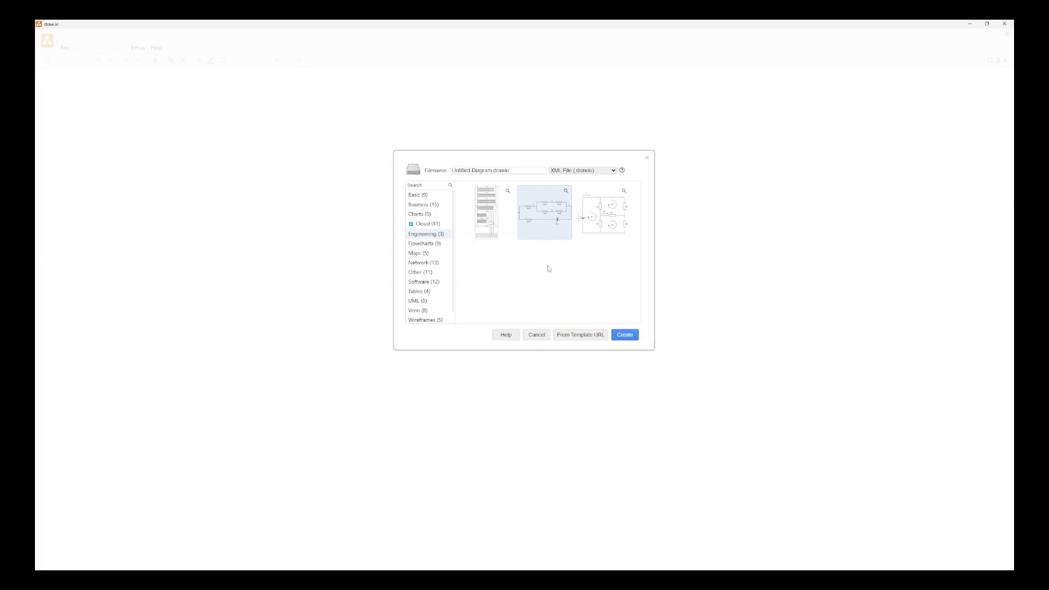
pyautogui.click(629, 333)
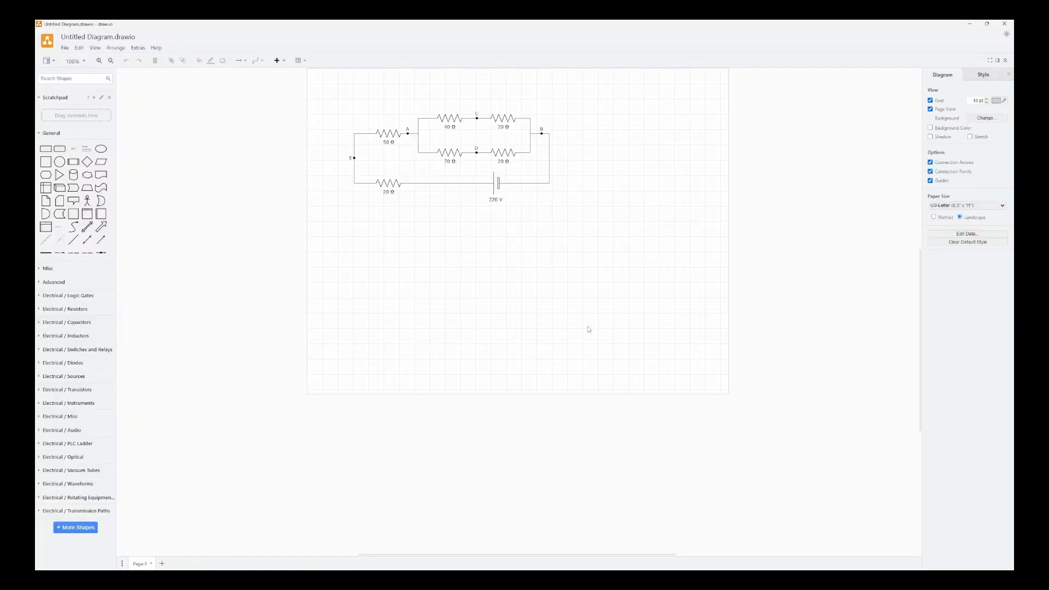
# Delete the template's example circuit from the page, apart from node C.
pyautogui.click(84, 61)
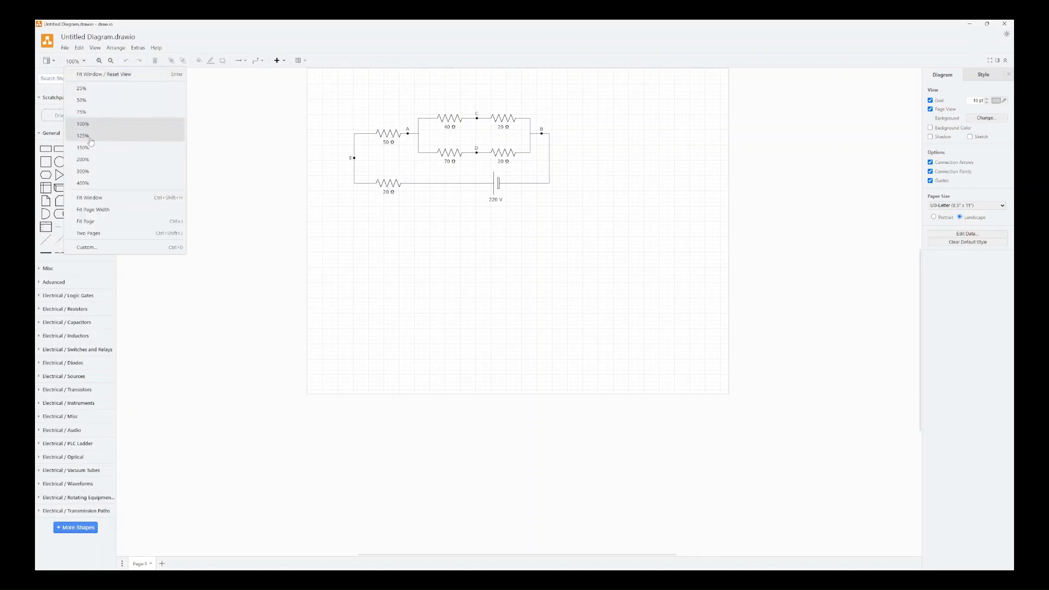
pyautogui.click(90, 223)
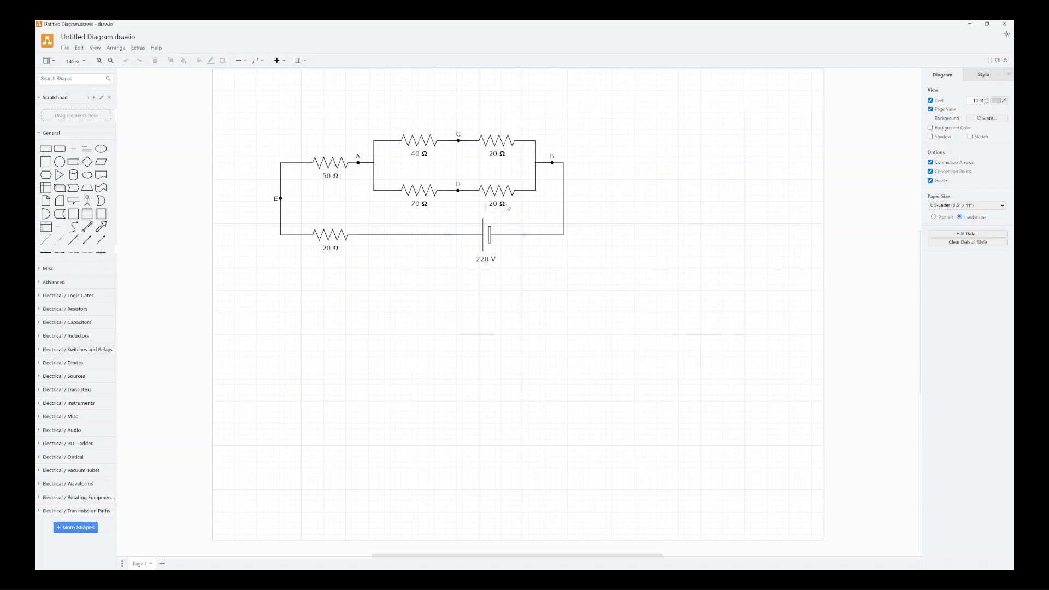
pyautogui.moveTo(605, 136); pyautogui.dragTo(240, 267)
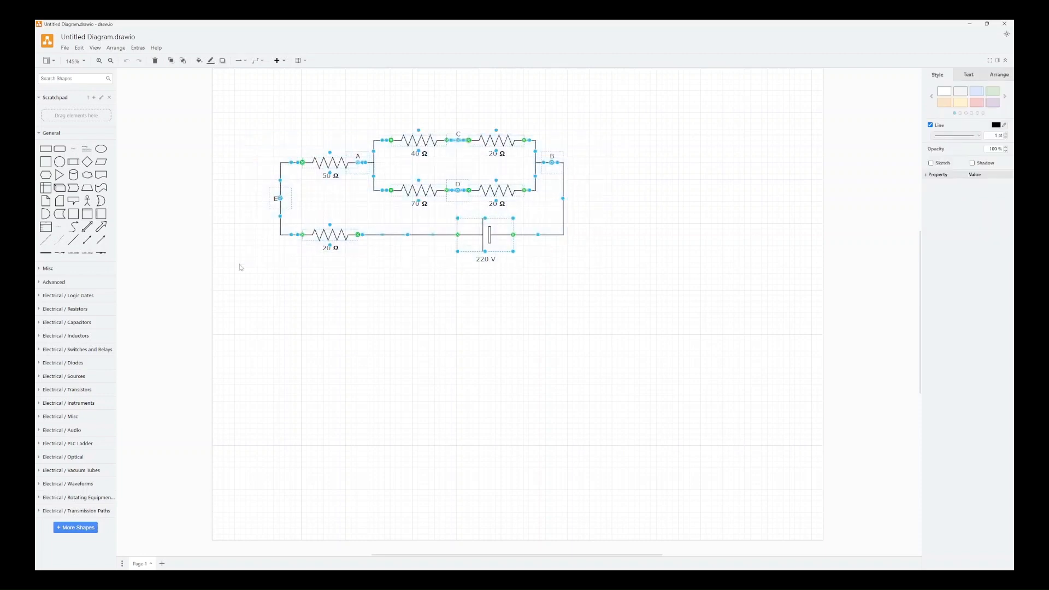
pyautogui.press('Delete')
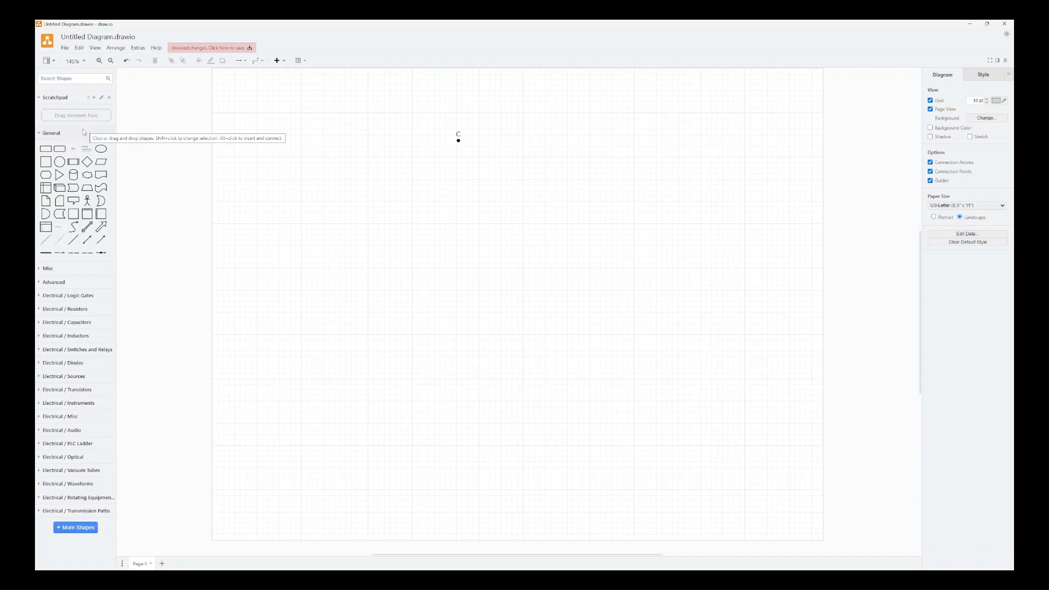
# Collapse the General shape library and look over the style presets for the diagram.
pyautogui.click(41, 134)
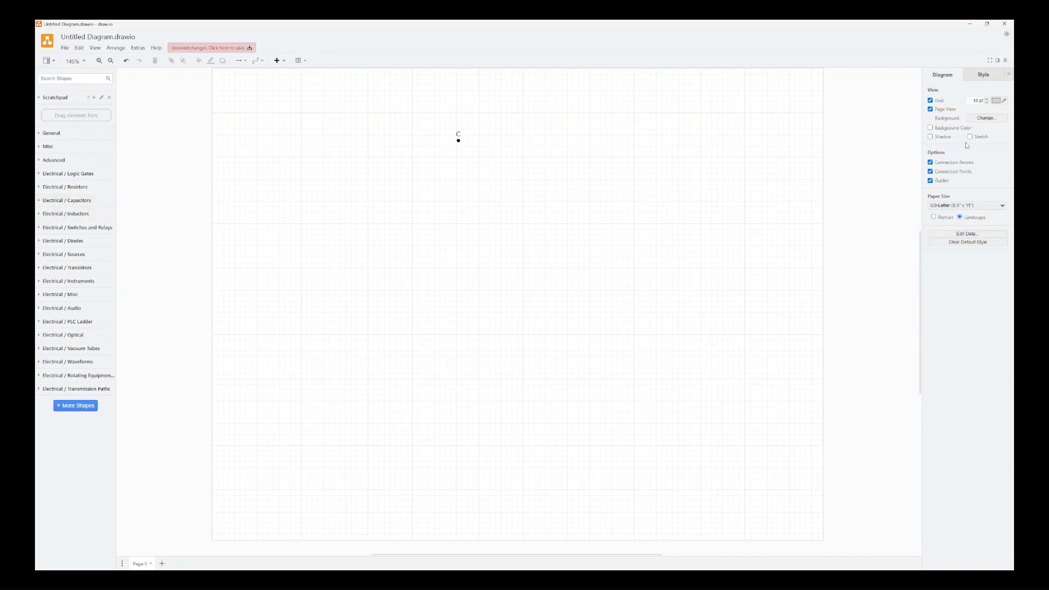
pyautogui.click(984, 75)
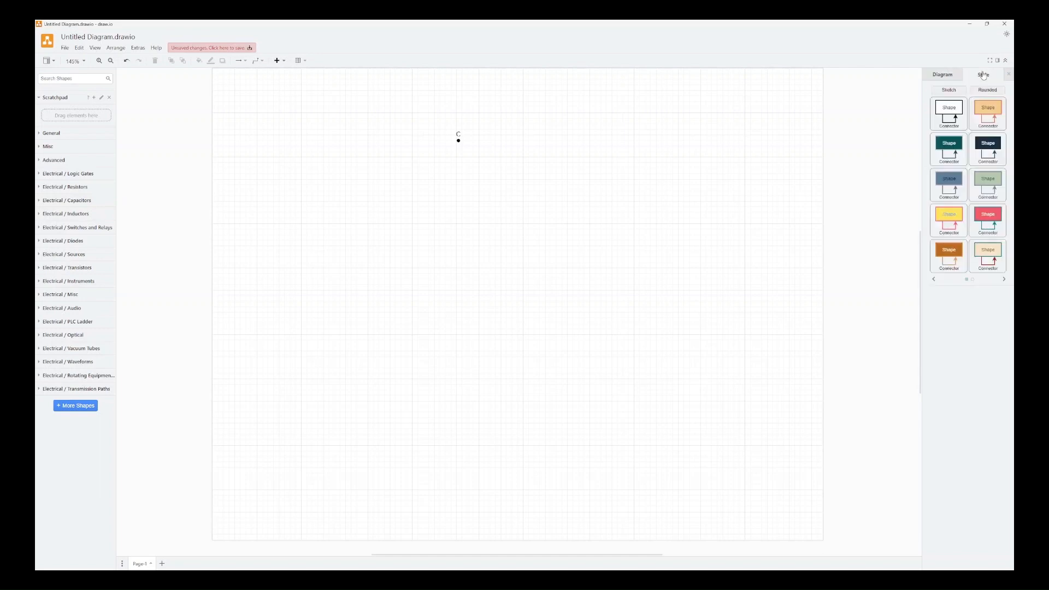
pyautogui.click(955, 78)
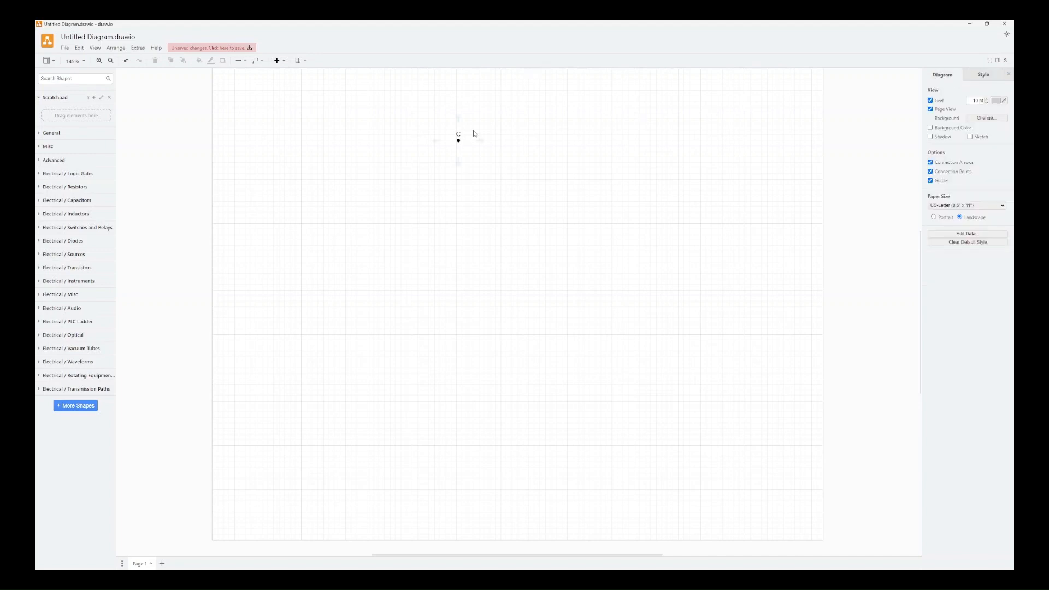
pyautogui.moveTo(475, 133); pyautogui.dragTo(434, 157)
# Search the shapes for resistor and place a zigzag resistor, rotated to vertical, in the upper-left area of the page.
pyautogui.click(65, 79)
pyautogui.press('Return')
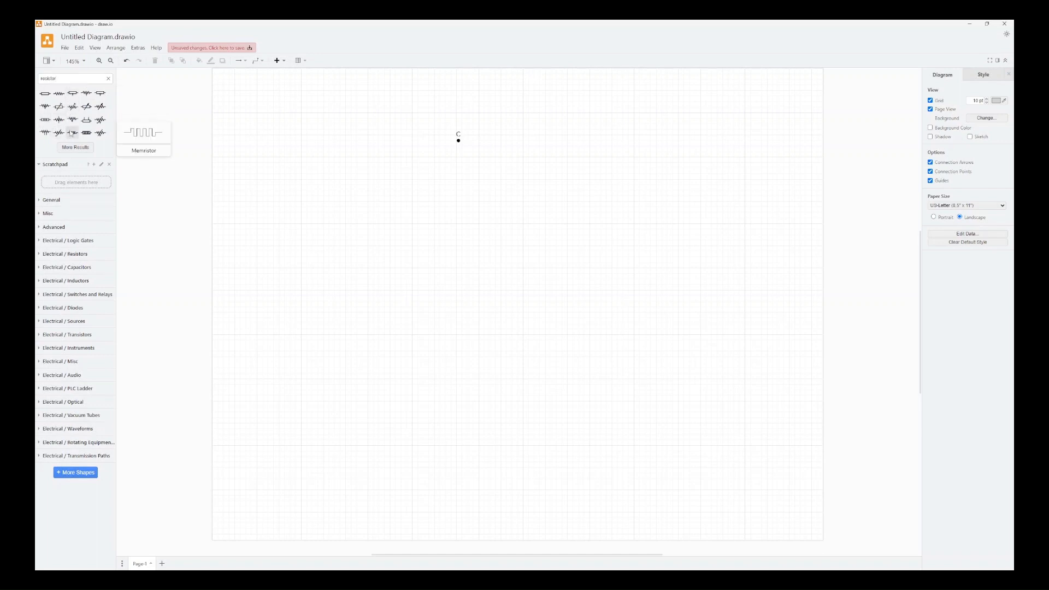
pyautogui.click(60, 95)
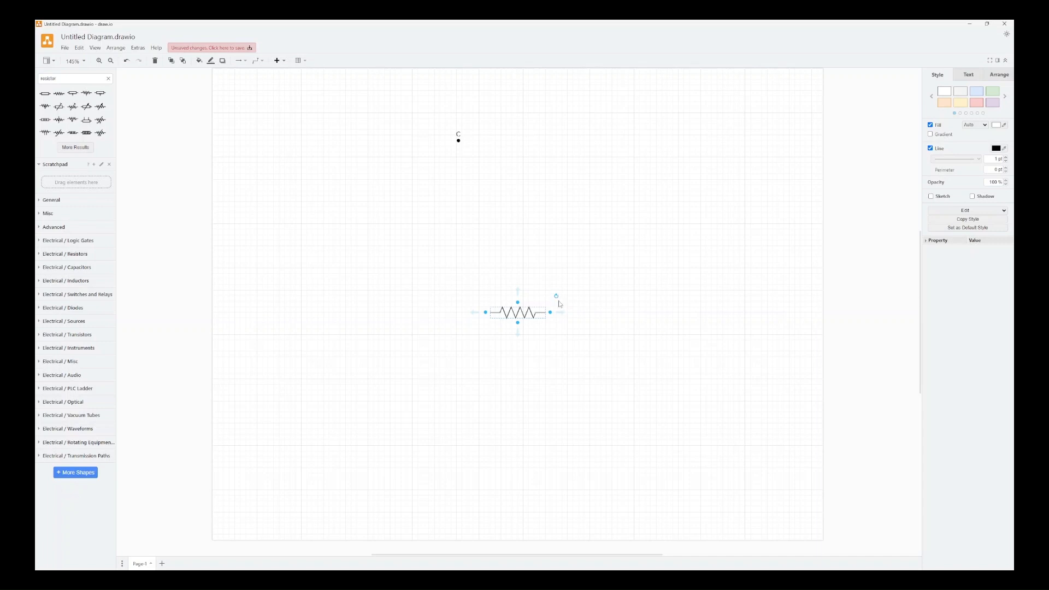
pyautogui.moveTo(557, 297); pyautogui.dragTo(507, 286)
pyautogui.moveTo(519, 303); pyautogui.dragTo(323, 189)
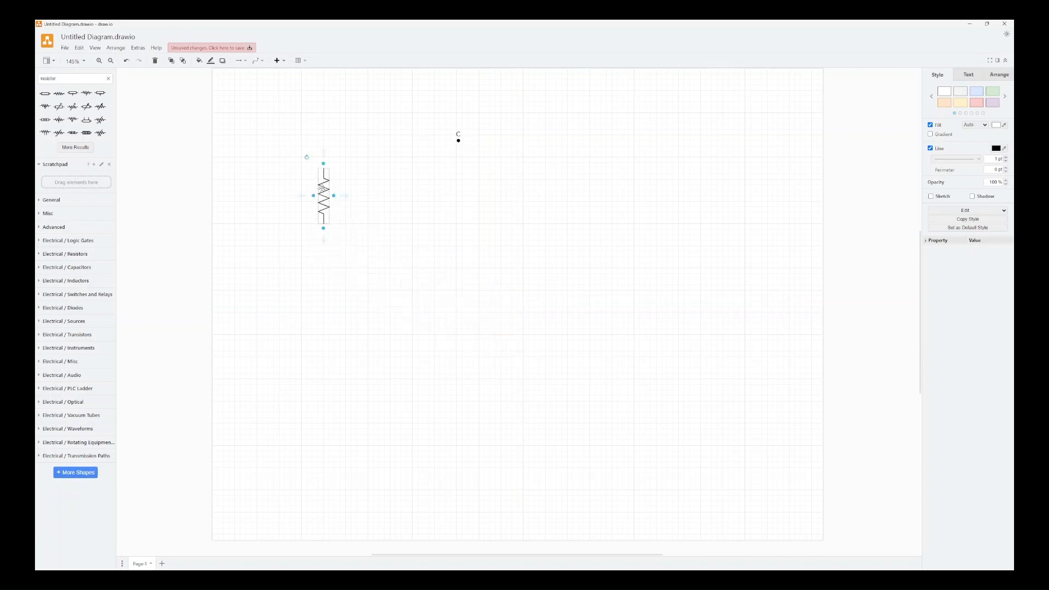
pyautogui.click(324, 306)
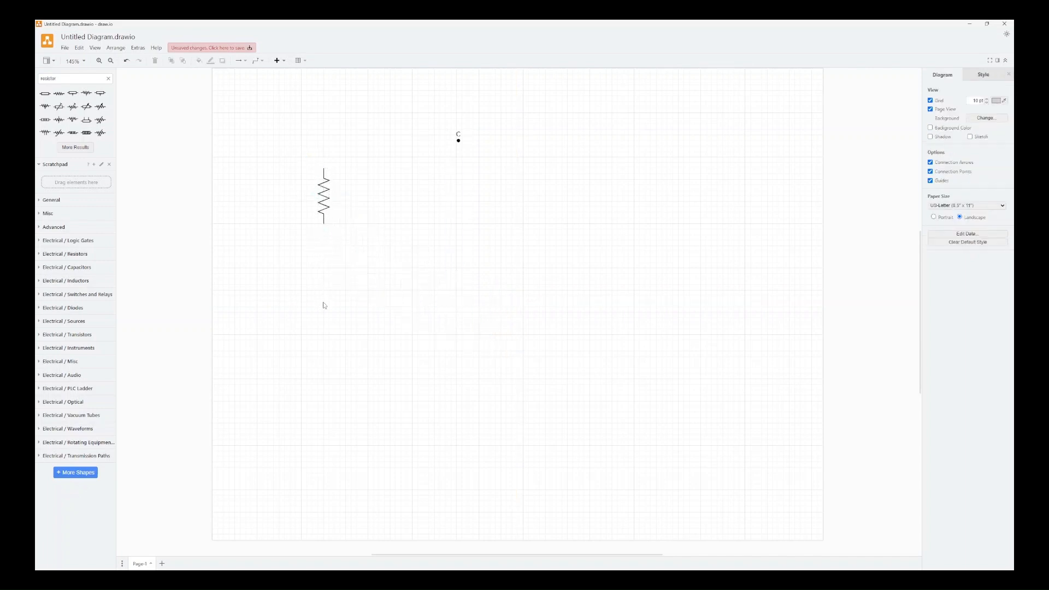
# Add a second vertical zigzag resistor directly below the first and connect its upper end to the first resistor's lower end.
pyautogui.click(59, 94)
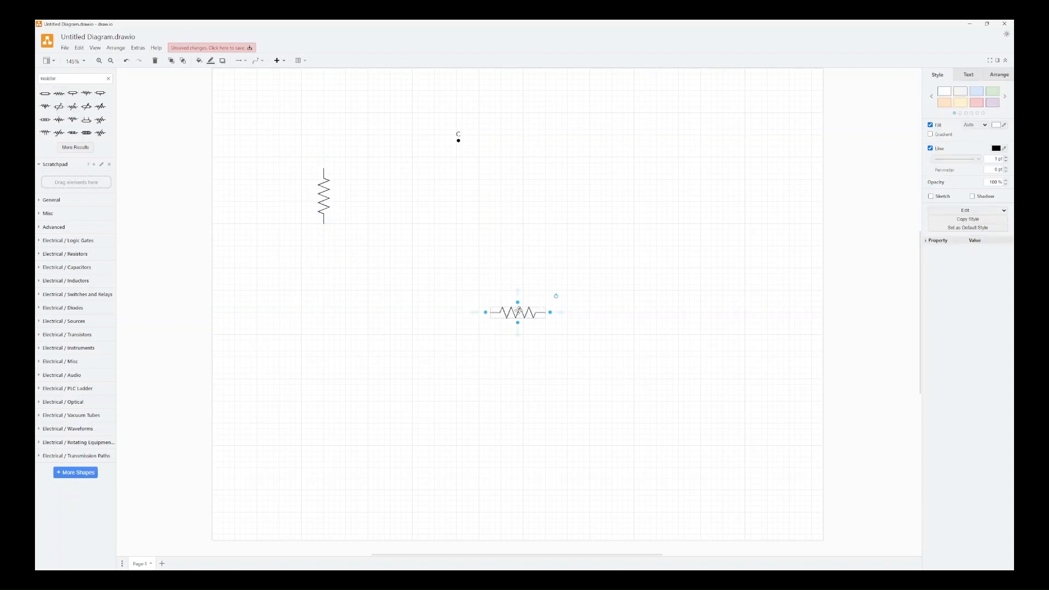
pyautogui.moveTo(556, 296); pyautogui.dragTo(326, 278)
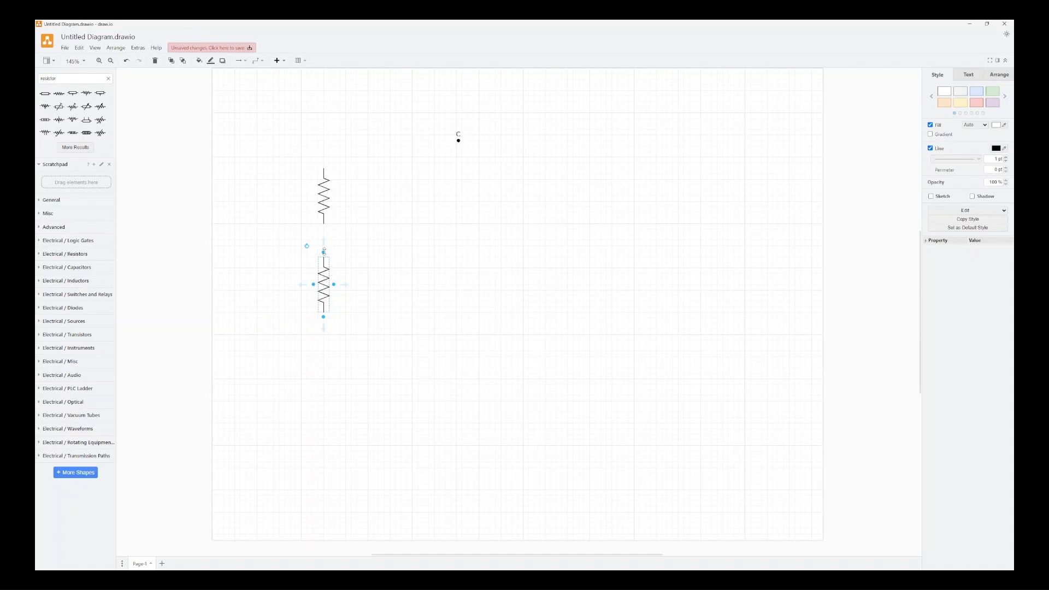
pyautogui.moveTo(324, 251); pyautogui.dragTo(324, 224)
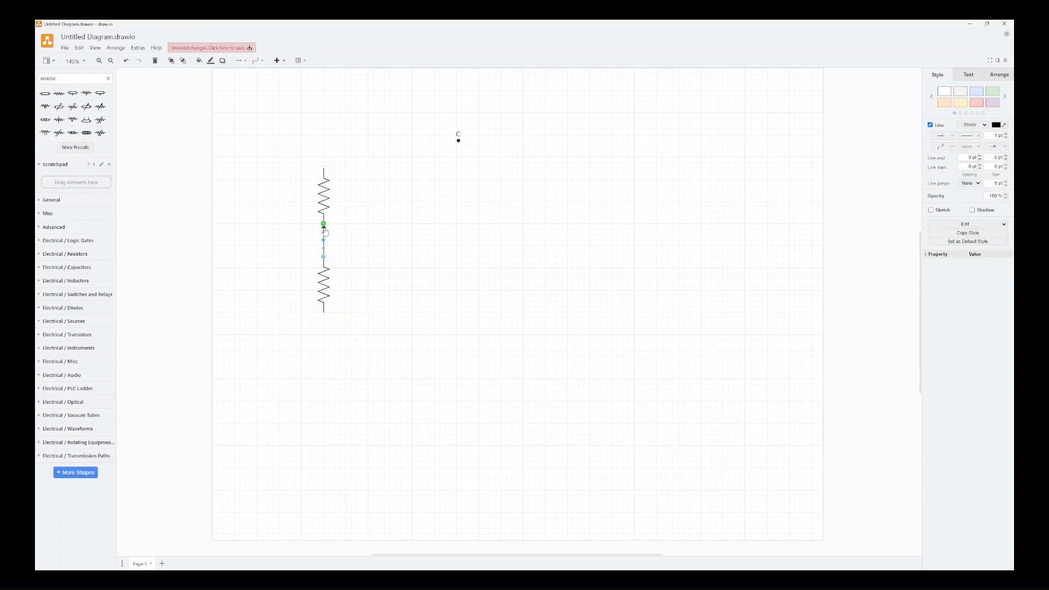
pyautogui.click(355, 253)
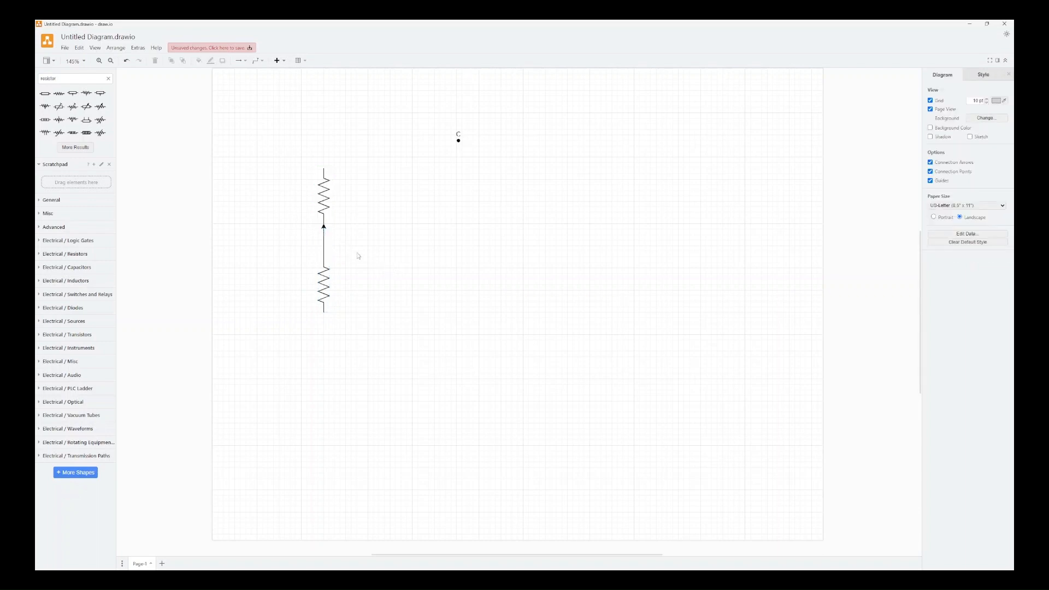
# Remove the arrowhead from the connector between the two resistors by setting its line end to None.
pyautogui.click(324, 229)
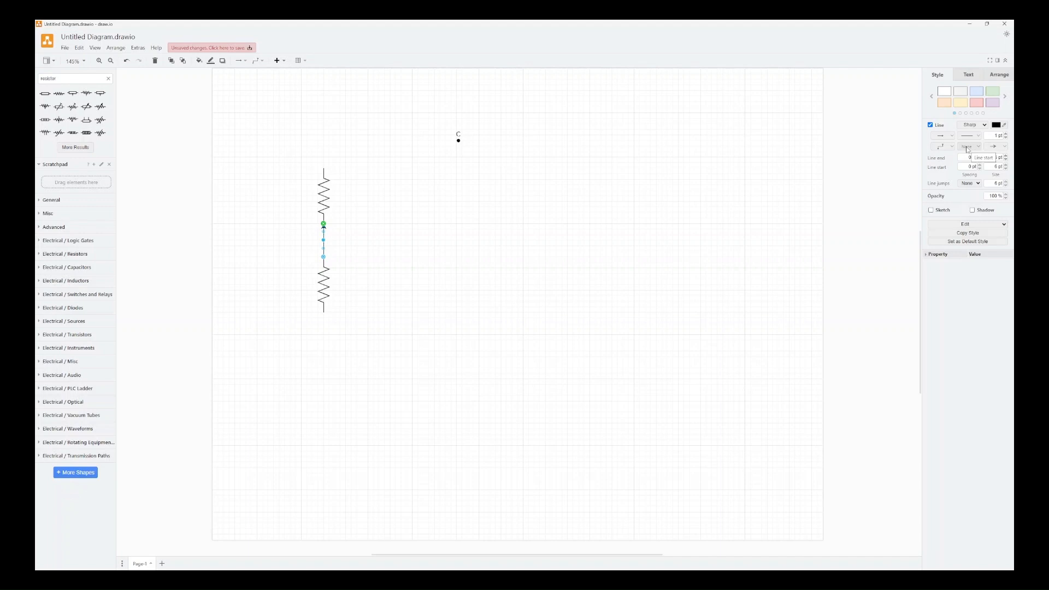
pyautogui.click(996, 146)
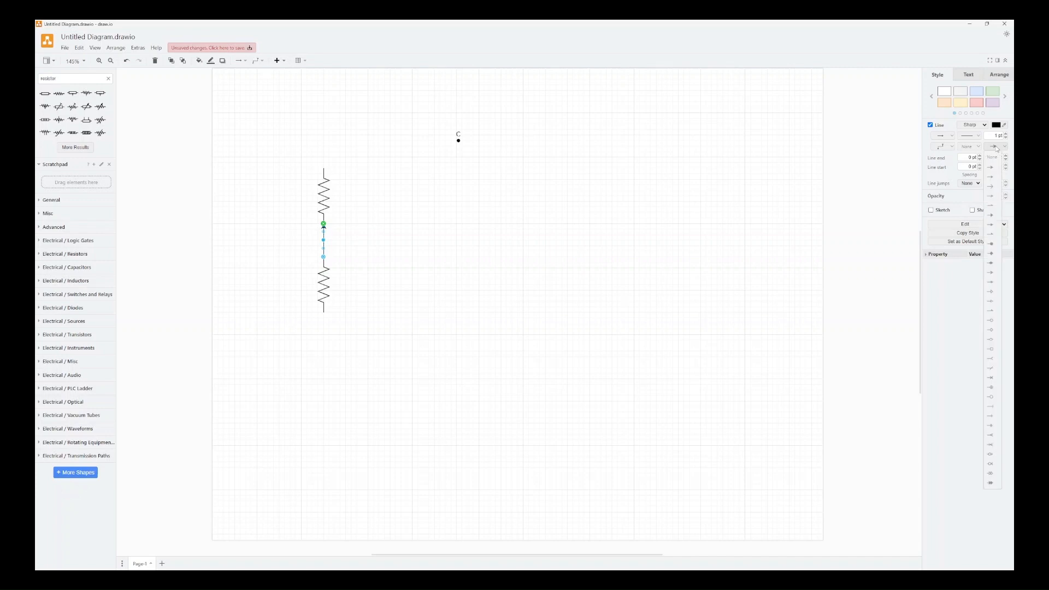
pyautogui.click(992, 157)
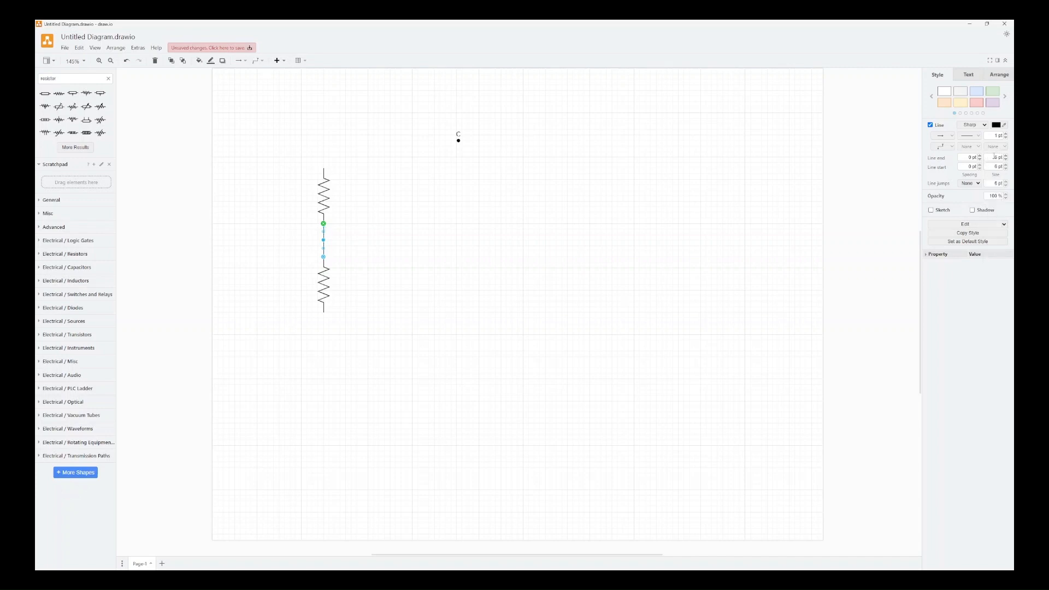
pyautogui.click(375, 234)
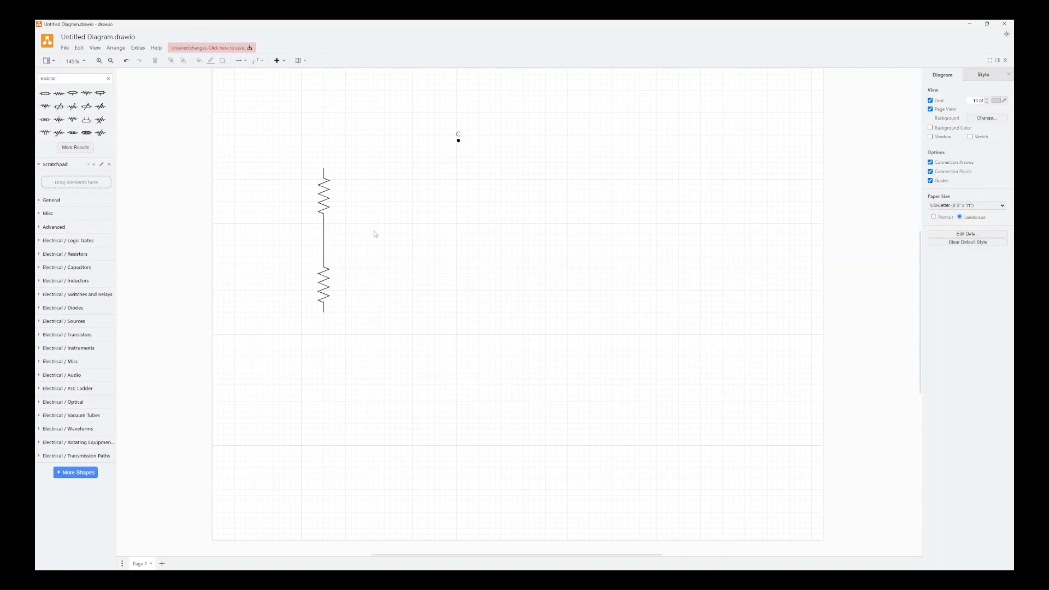
# Set the line width of the connector between the two resistors to 2 pt.
pyautogui.click(323, 235)
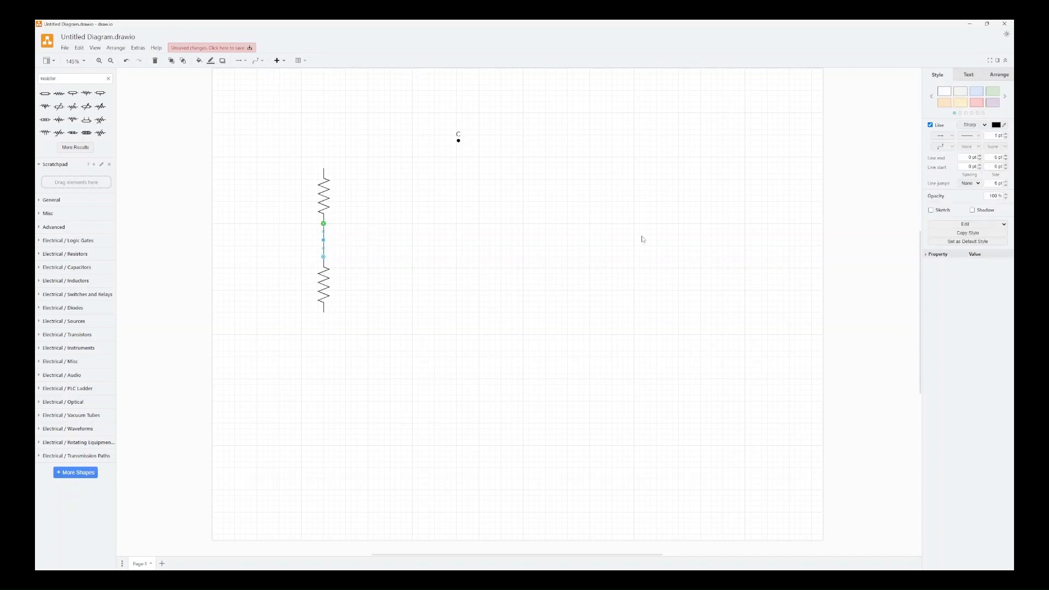
pyautogui.click(1006, 134)
pyautogui.click(1005, 133)
pyautogui.click(1006, 133)
pyautogui.click(1007, 138)
pyautogui.click(1007, 138)
pyautogui.click(494, 243)
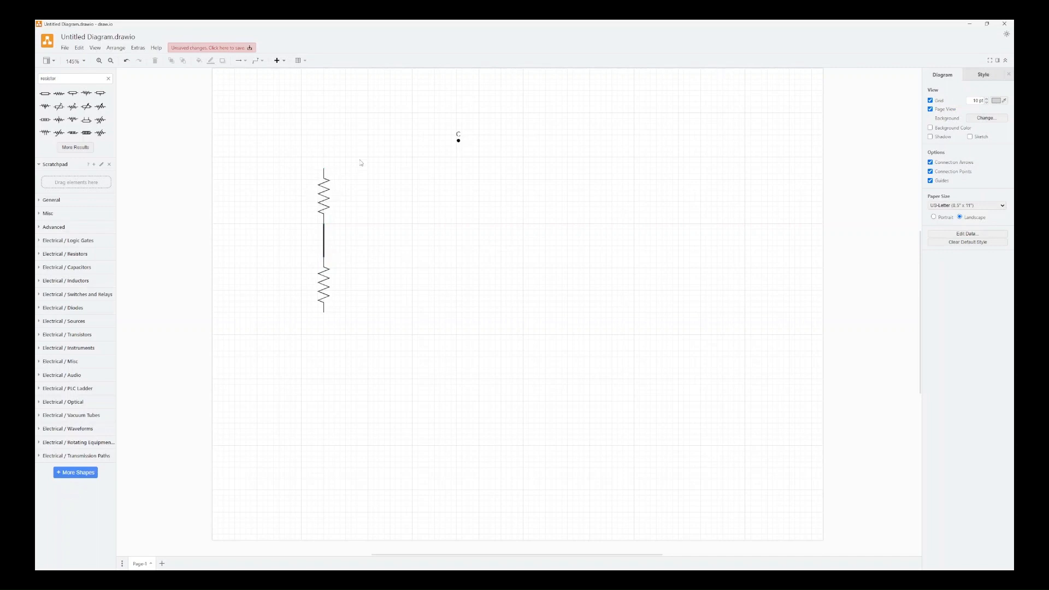
# Select both resistors together with their connector and set their line width to 2 pt.
pyautogui.moveTo(359, 155); pyautogui.dragTo(283, 327)
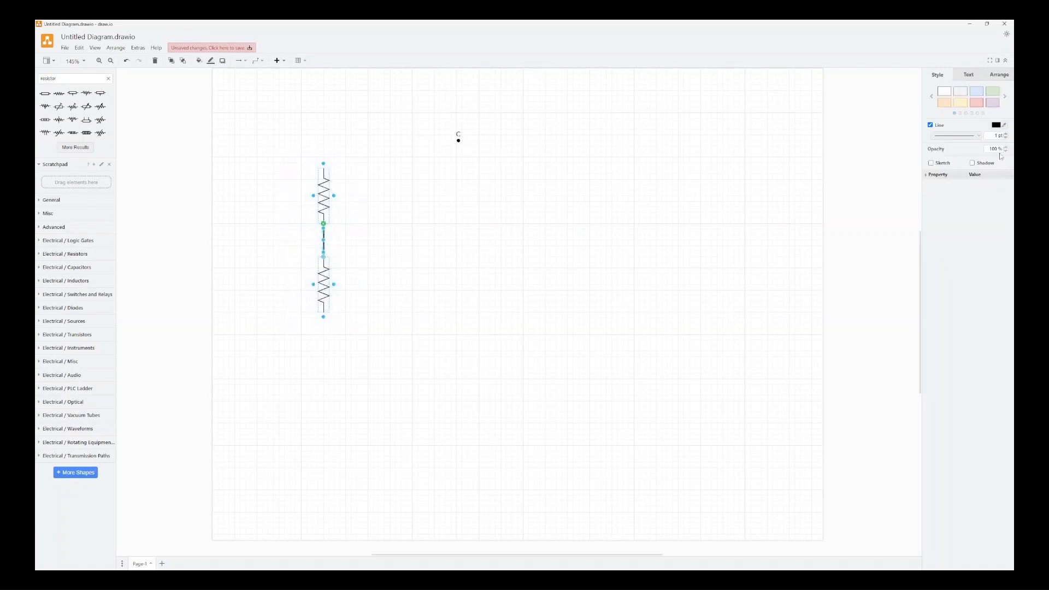
pyautogui.click(1006, 134)
pyautogui.click(534, 231)
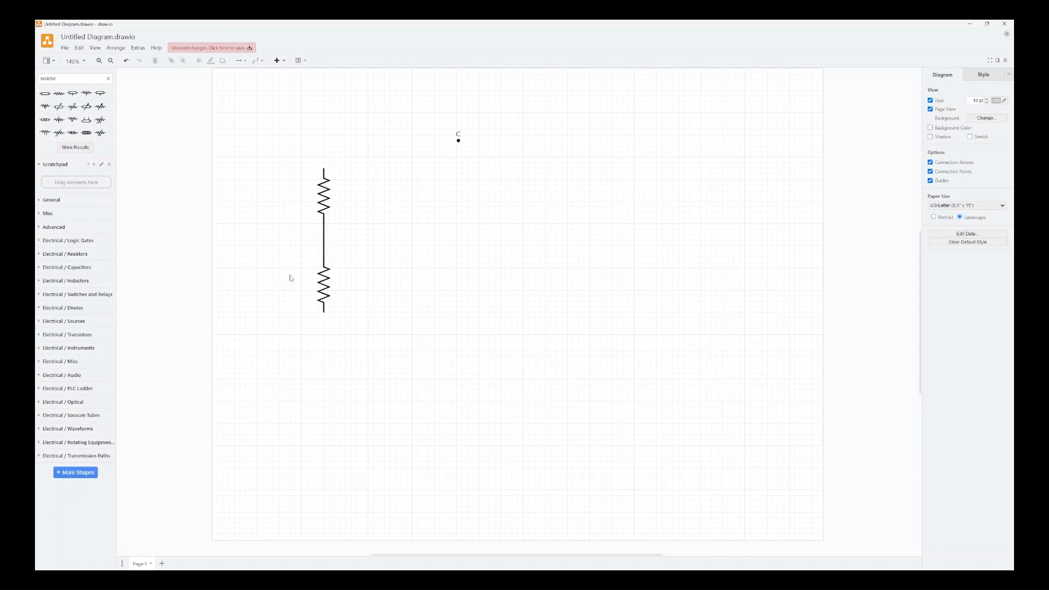
# Store the upper vertical resistor in the Scratchpad for reuse.
pyautogui.moveTo(326, 198); pyautogui.dragTo(95, 181)
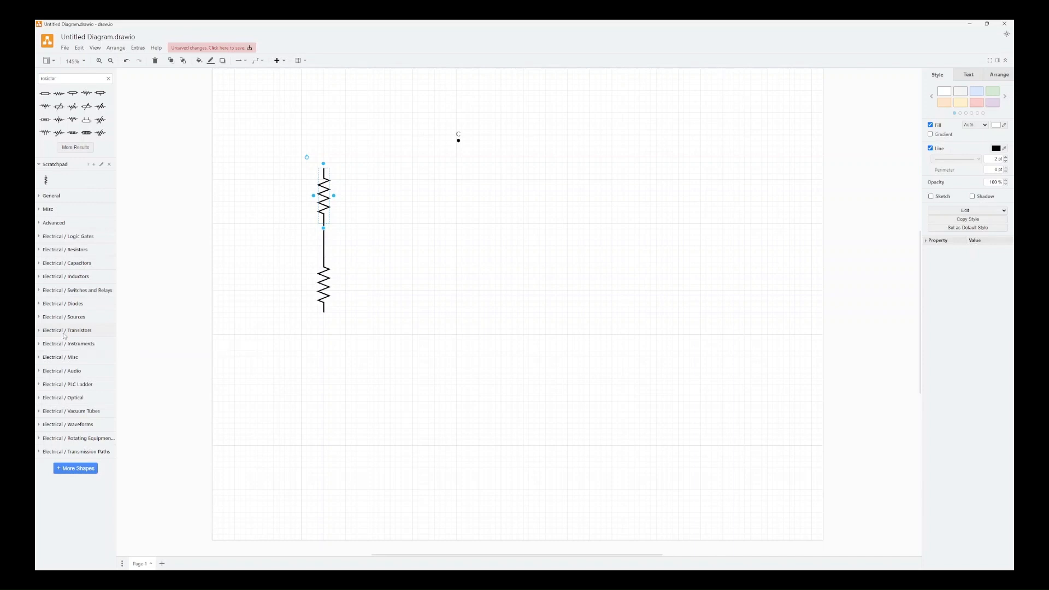
# Replace the stored resistor in the Scratchpad with the shapes imported from Scratchpad.xml and save the library.
pyautogui.click(101, 165)
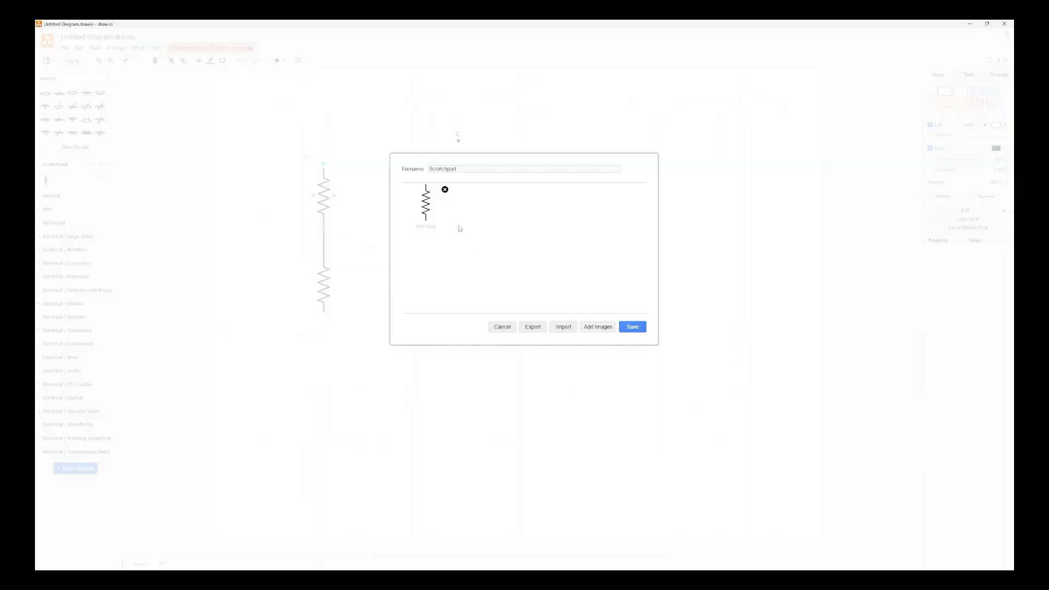
pyautogui.click(445, 191)
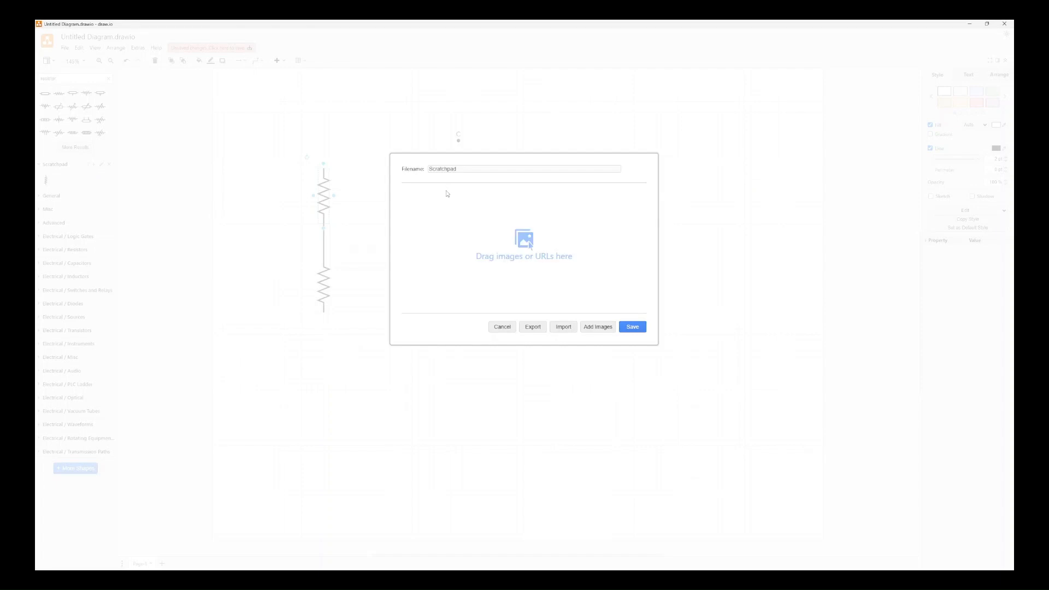
pyautogui.click(563, 327)
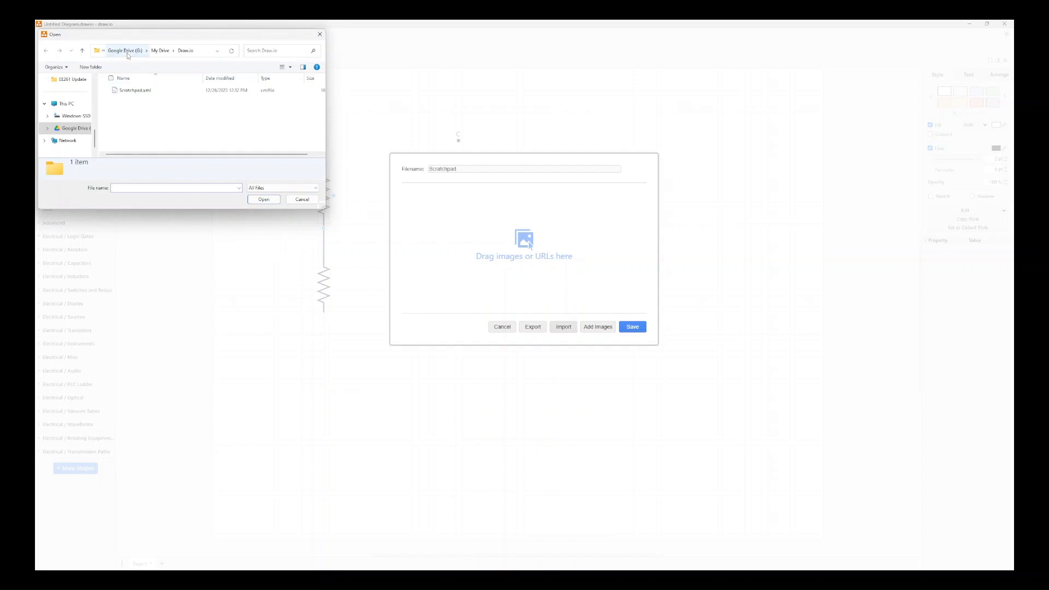
pyautogui.click(136, 96)
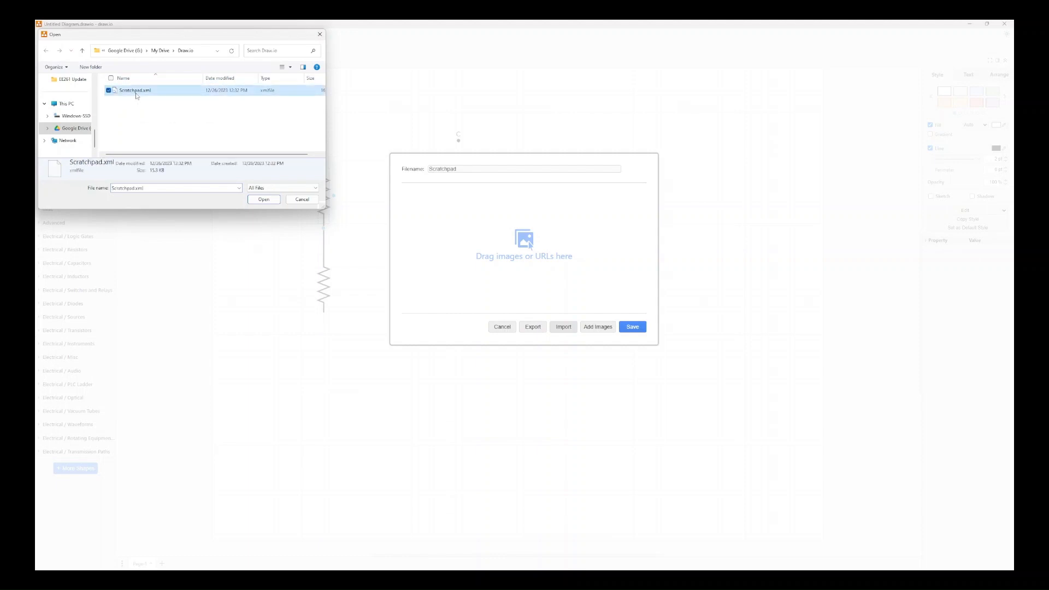
pyautogui.click(264, 200)
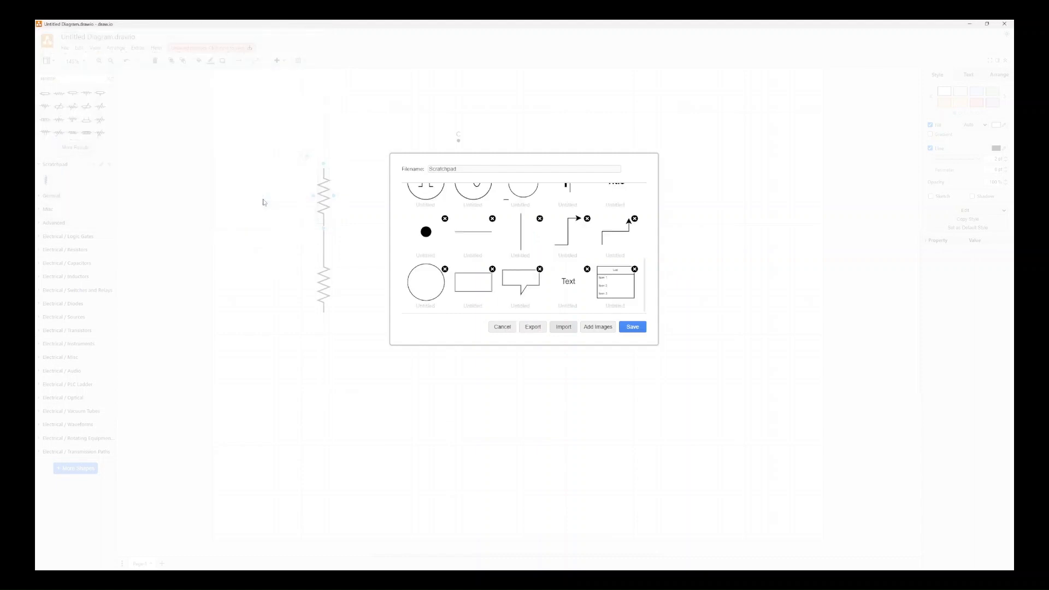
pyautogui.scroll(5, 478, 285)
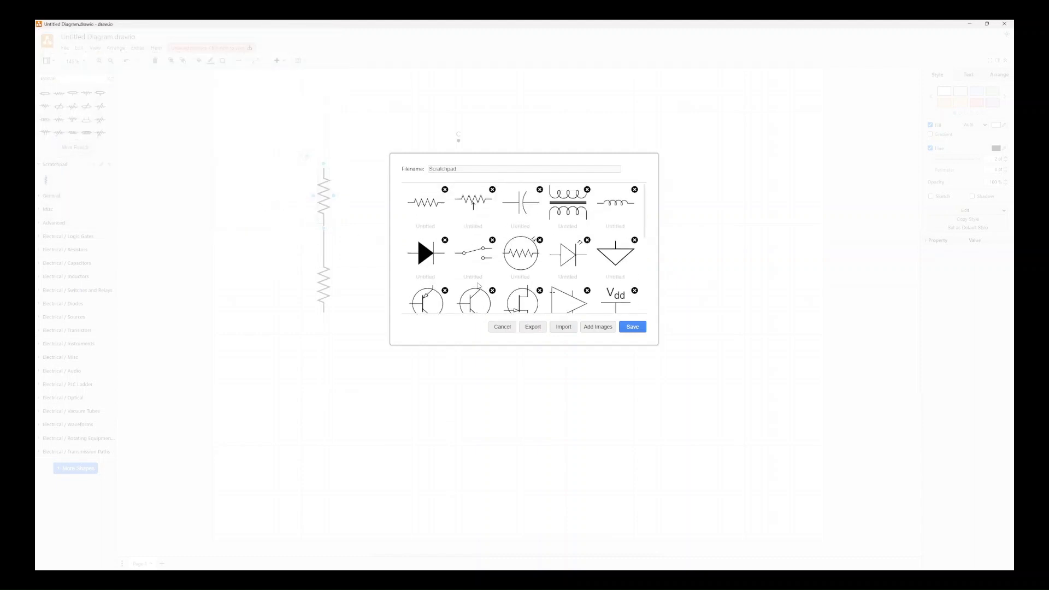
pyautogui.scroll(-5, 478, 284)
pyautogui.scroll(5, 478, 284)
pyautogui.click(631, 327)
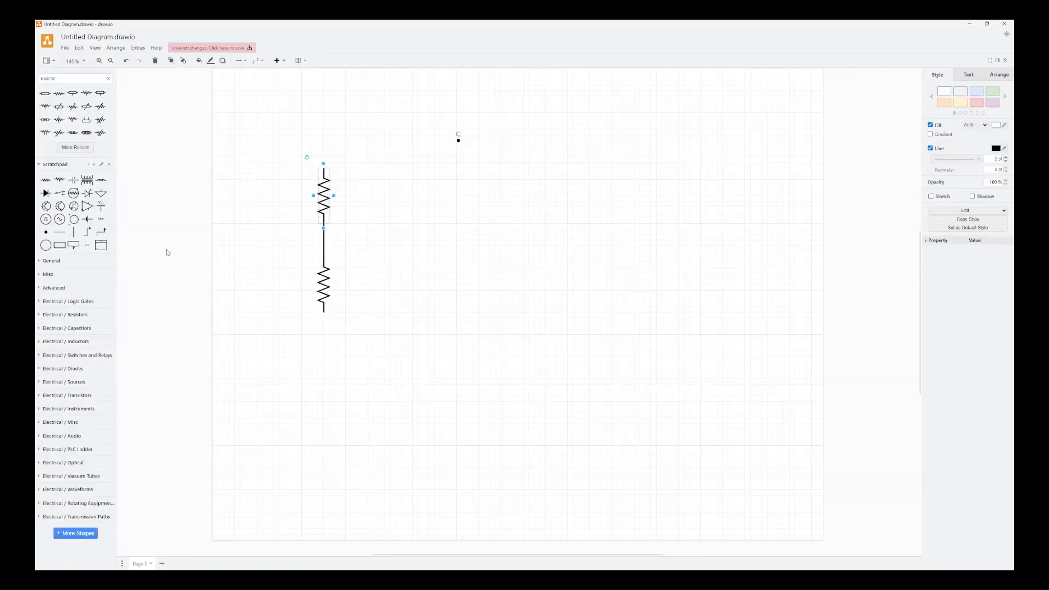
# Clear the shape search and place the List shape from the Scratchpad in the page's lower right corner.
pyautogui.click(108, 78)
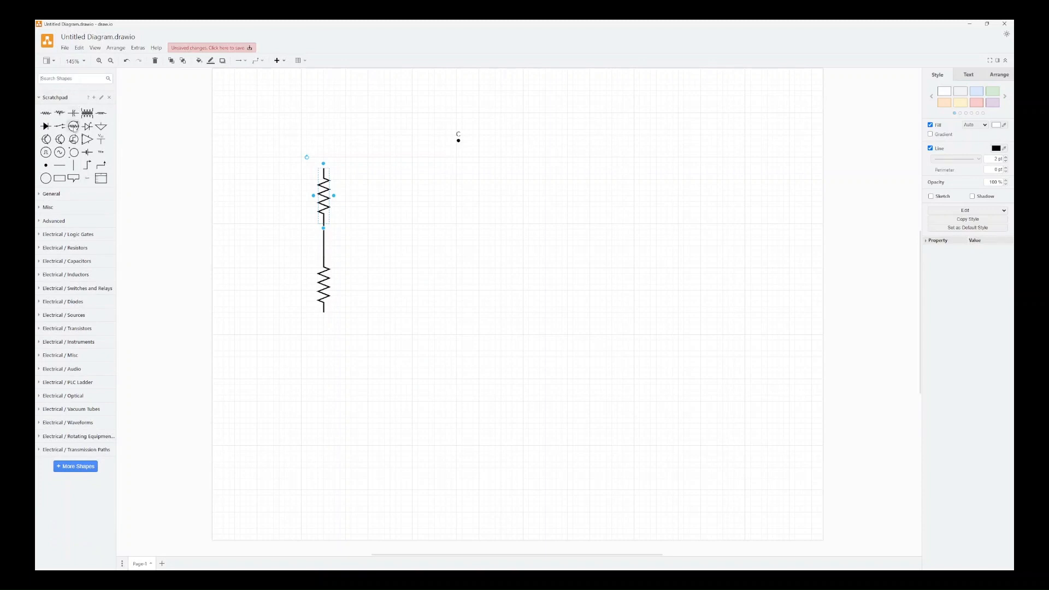
pyautogui.moveTo(101, 153)
pyautogui.moveTo(101, 178)
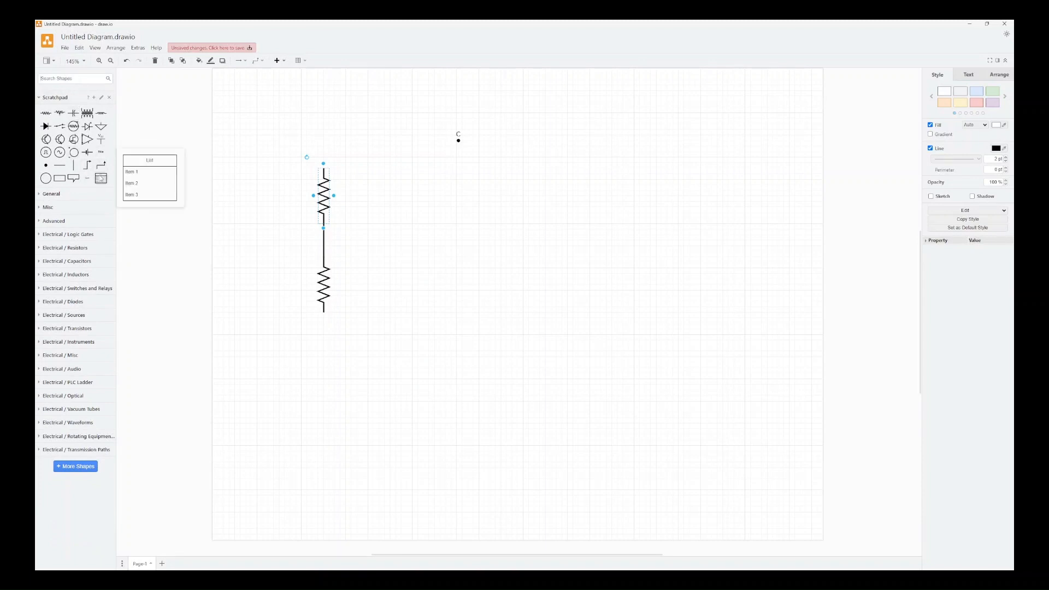
pyautogui.click(100, 179)
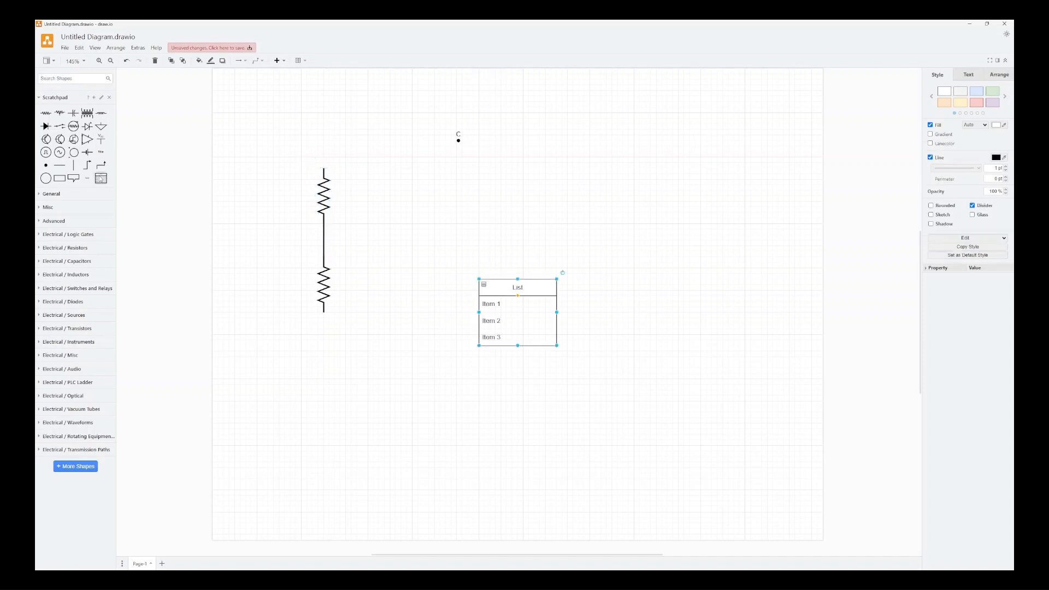
pyautogui.moveTo(522, 320); pyautogui.dragTo(756, 486)
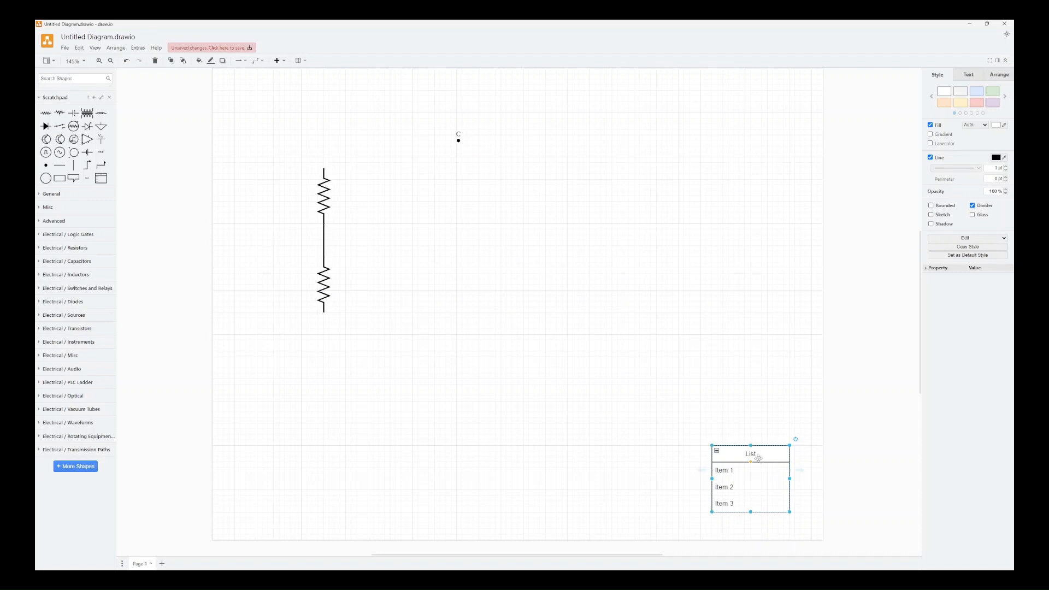
# Title the list with the author's name followed by "Schematic" and set its first item to "Todays Date".
pyautogui.doubleClick(754, 454)
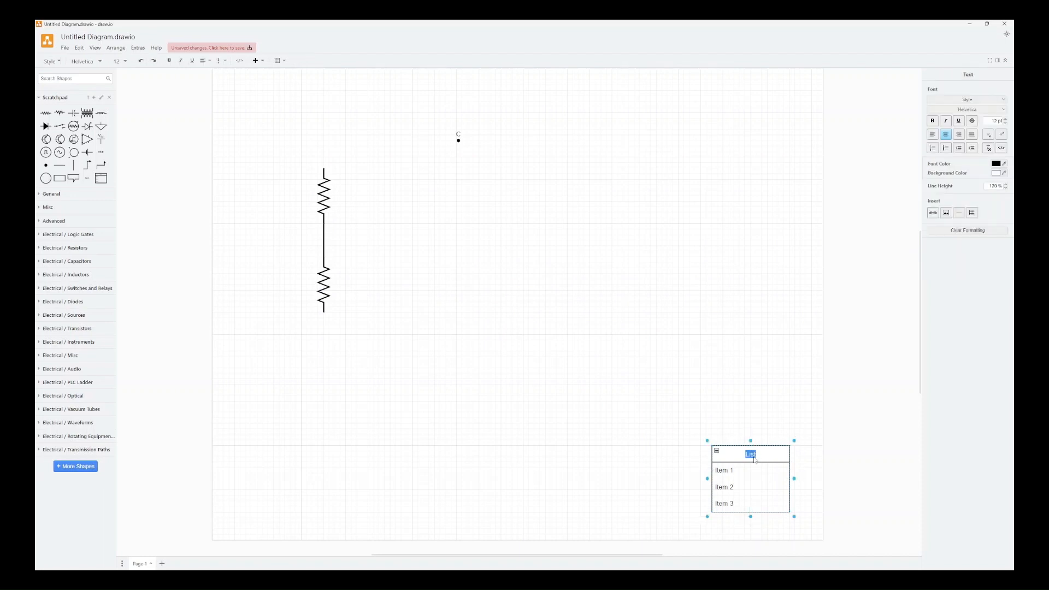
pyautogui.write('Chuck Bland Schematic')
pyautogui.click(723, 470)
pyautogui.doubleClick(723, 470)
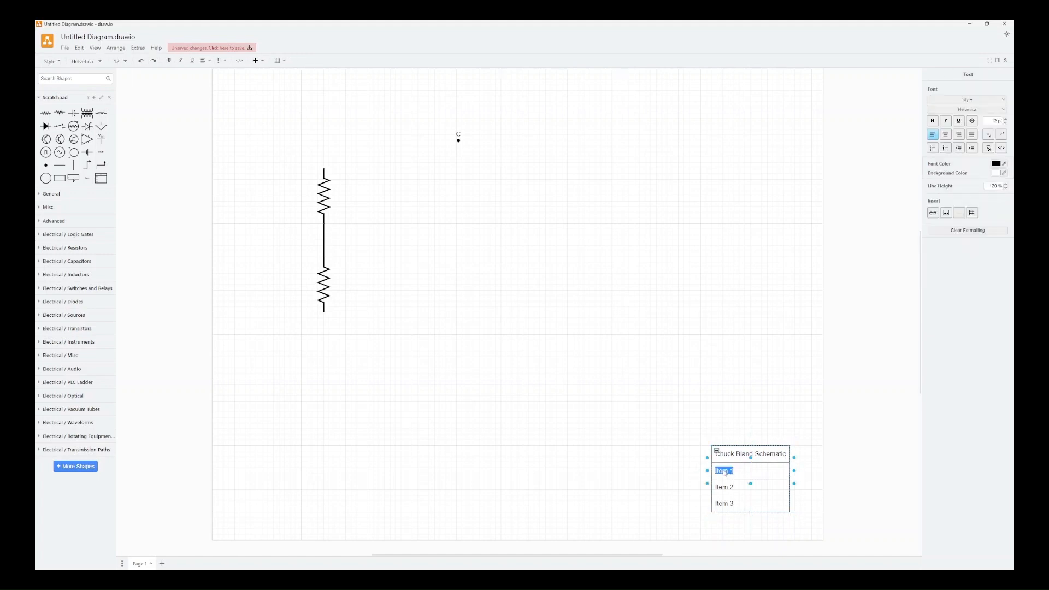
pyautogui.write('Te')
pyautogui.write('ys Date')
pyautogui.press('Return')
pyautogui.press('BackSpace')
# Set the list's second item to "Version 1" and its third item to "My Class".
pyautogui.click(727, 488)
pyautogui.doubleClick(727, 489)
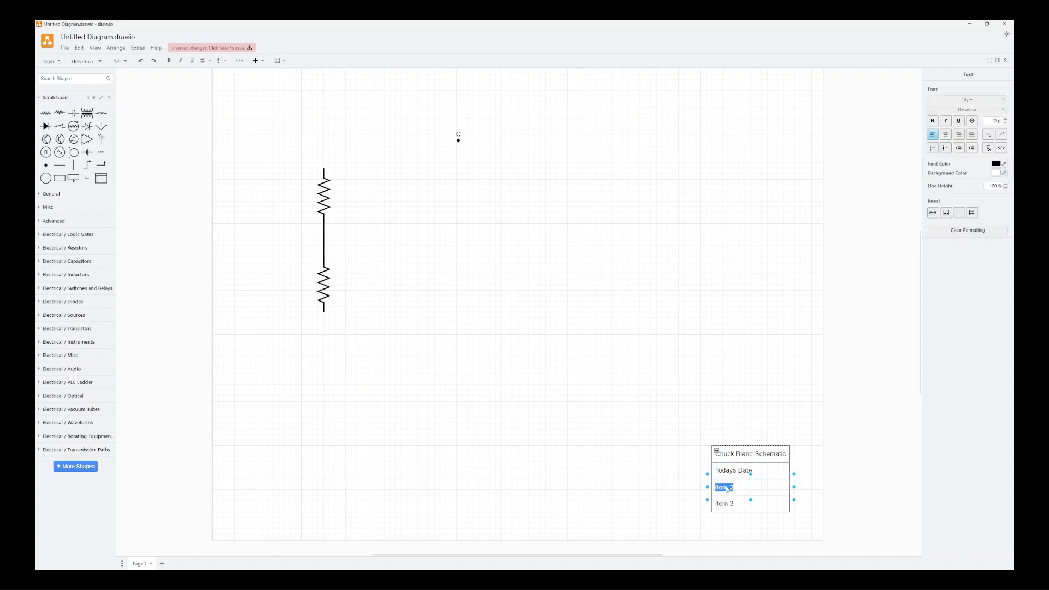
pyautogui.write('Version 1')
pyautogui.click(728, 506)
pyautogui.doubleClick(728, 506)
pyautogui.doubleClick(728, 507)
pyautogui.click(735, 503)
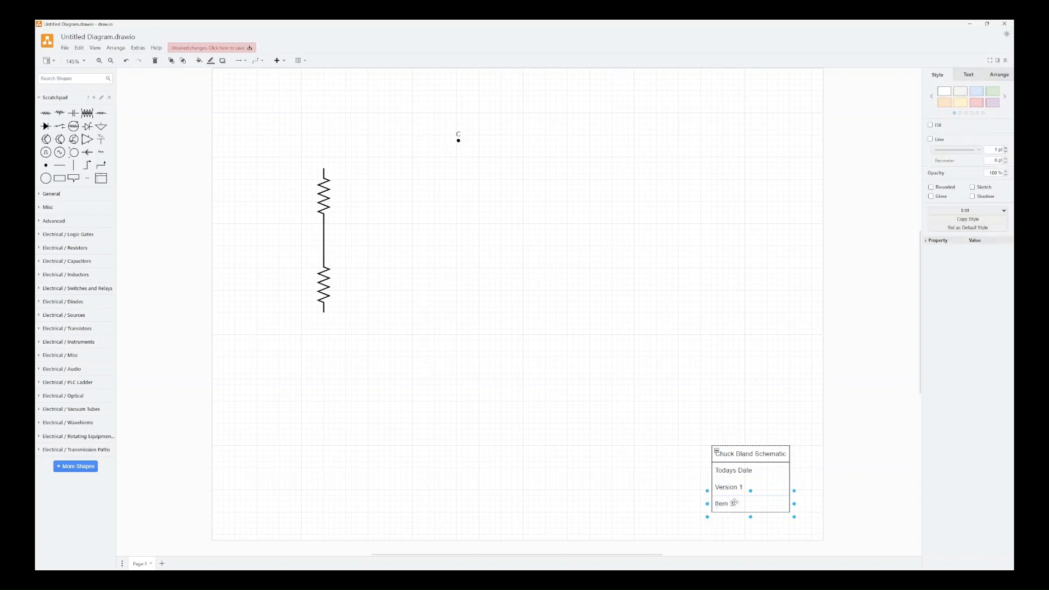
pyautogui.doubleClick(734, 503)
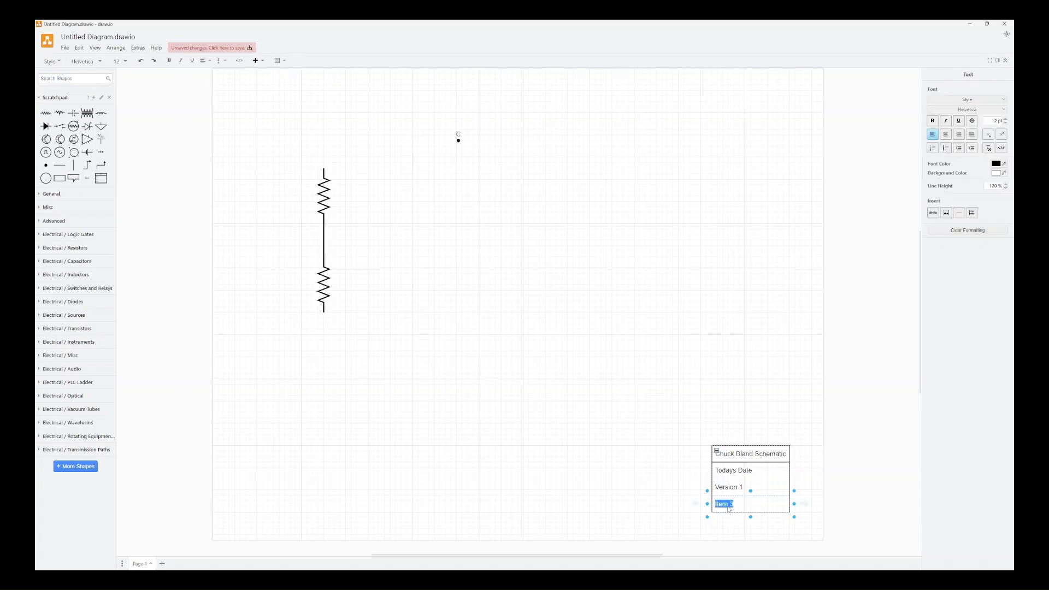
pyautogui.write('My Class')
pyautogui.click(550, 494)
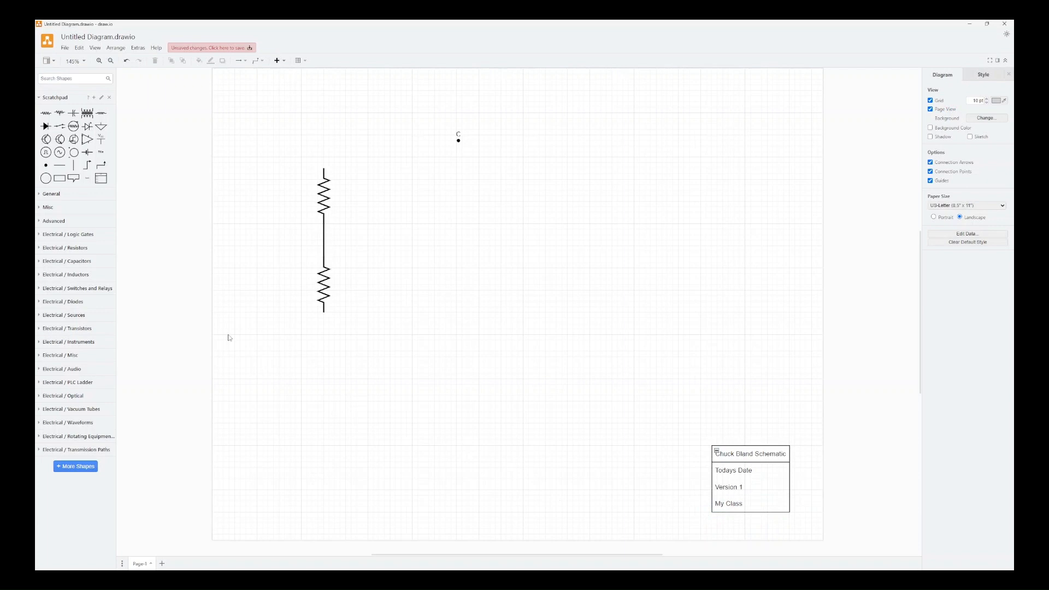
# Add the op-amp from the Scratchpad and place it to the right of the wire between the two resistors.
pyautogui.click(324, 282)
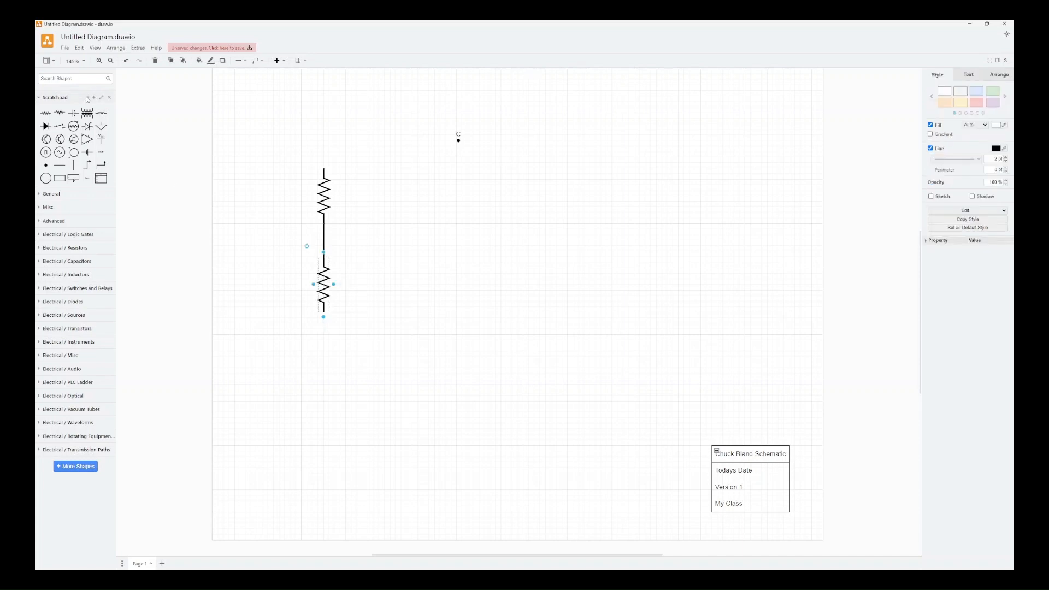
pyautogui.click(86, 140)
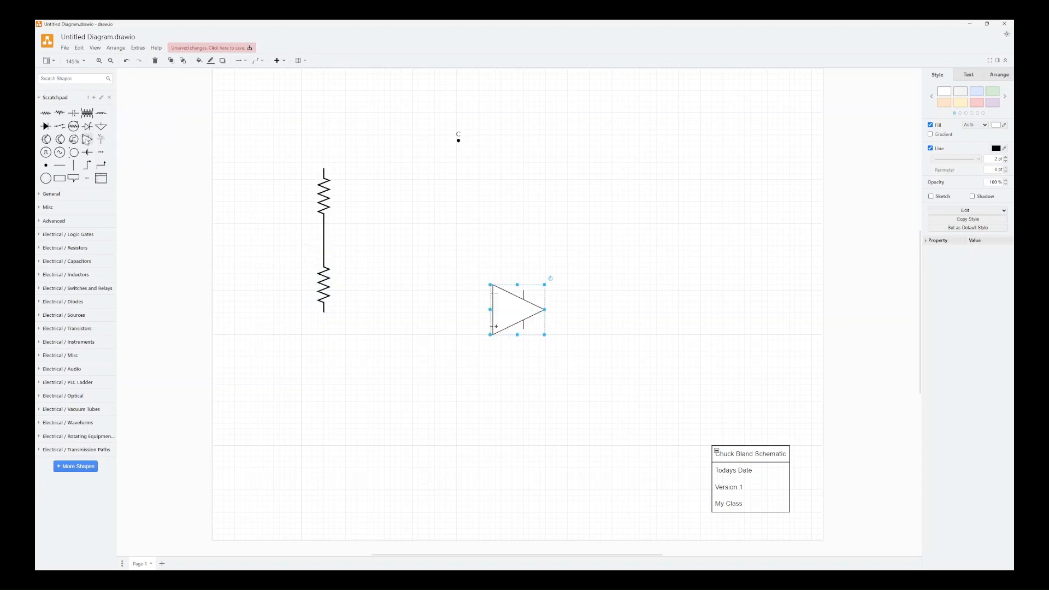
pyautogui.moveTo(508, 316); pyautogui.dragTo(425, 249)
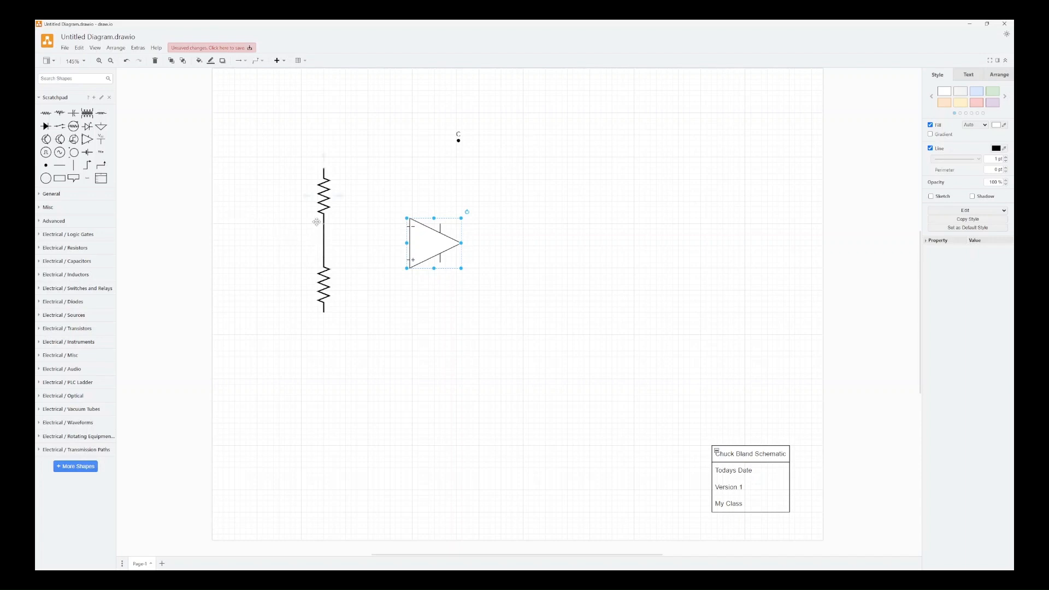
# Place a junction dot on the wire between the two resistors and connect it to the op-amp's minus input.
pyautogui.click(47, 168)
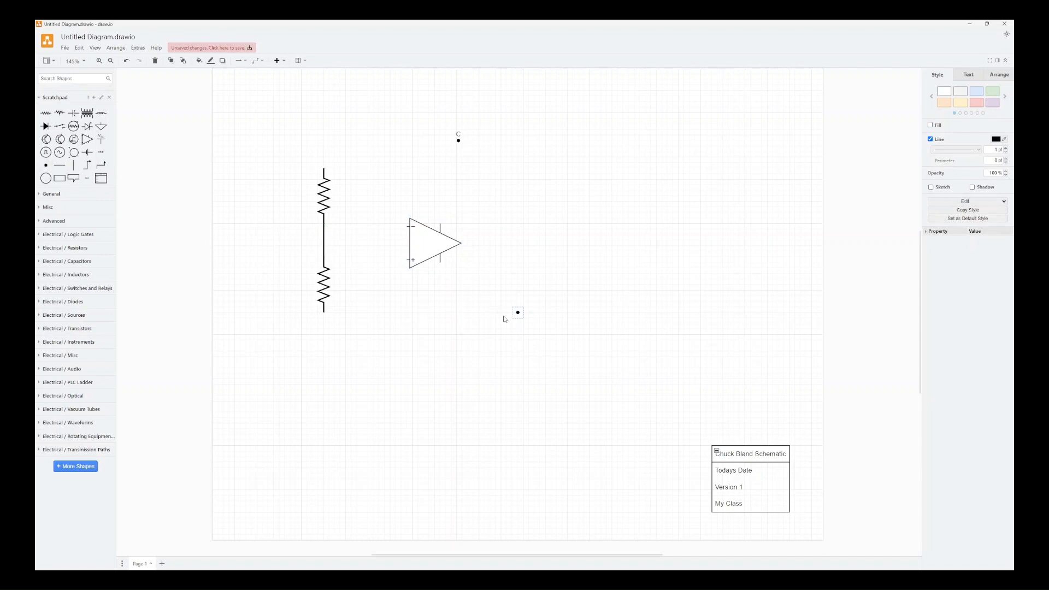
pyautogui.moveTo(515, 310); pyautogui.dragTo(327, 241)
pyautogui.moveTo(340, 244); pyautogui.dragTo(406, 226)
pyautogui.moveTo(407, 226); pyautogui.dragTo(407, 226)
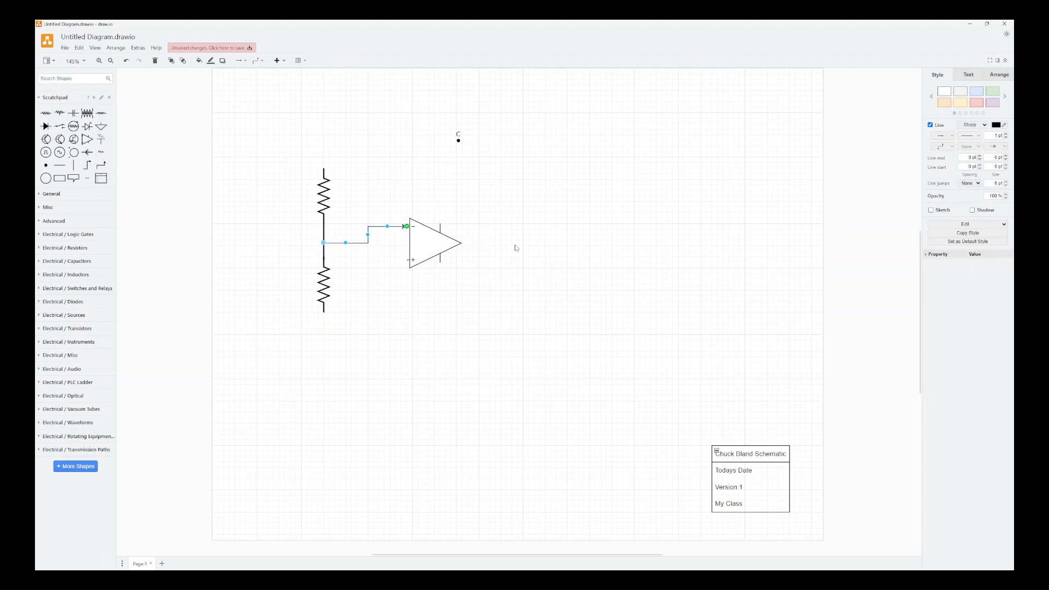
# Style the op-amp input connector with line end None and 2 pt width, and set that as the default style.
pyautogui.click(997, 147)
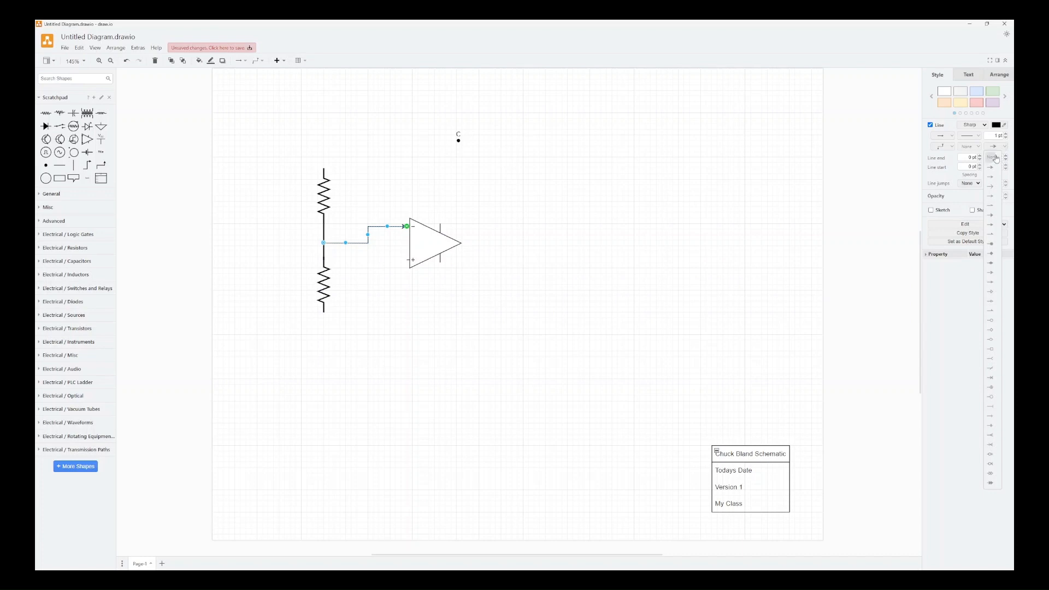
pyautogui.click(996, 158)
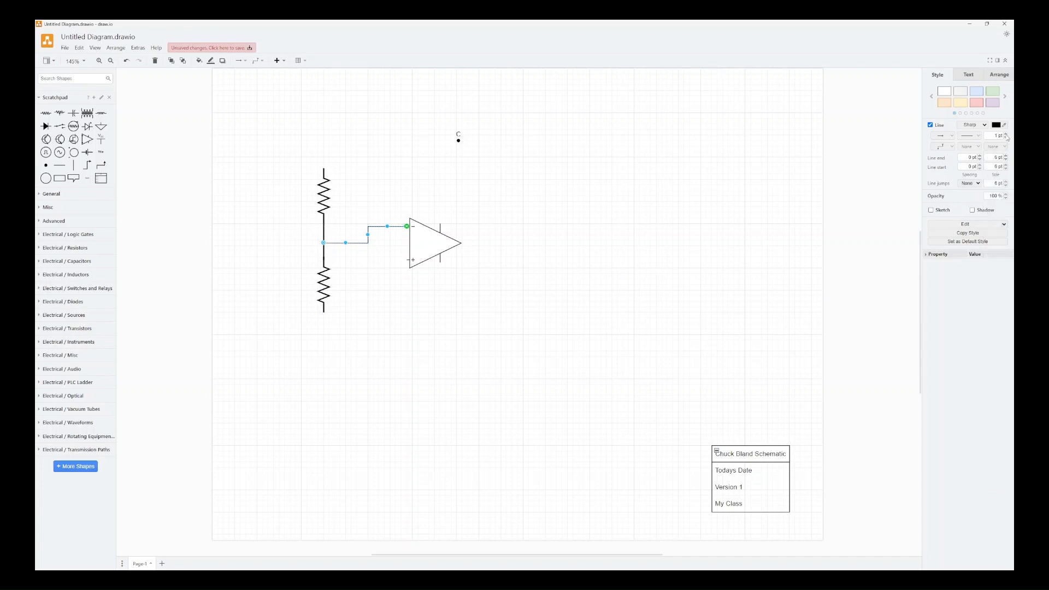
pyautogui.click(1005, 134)
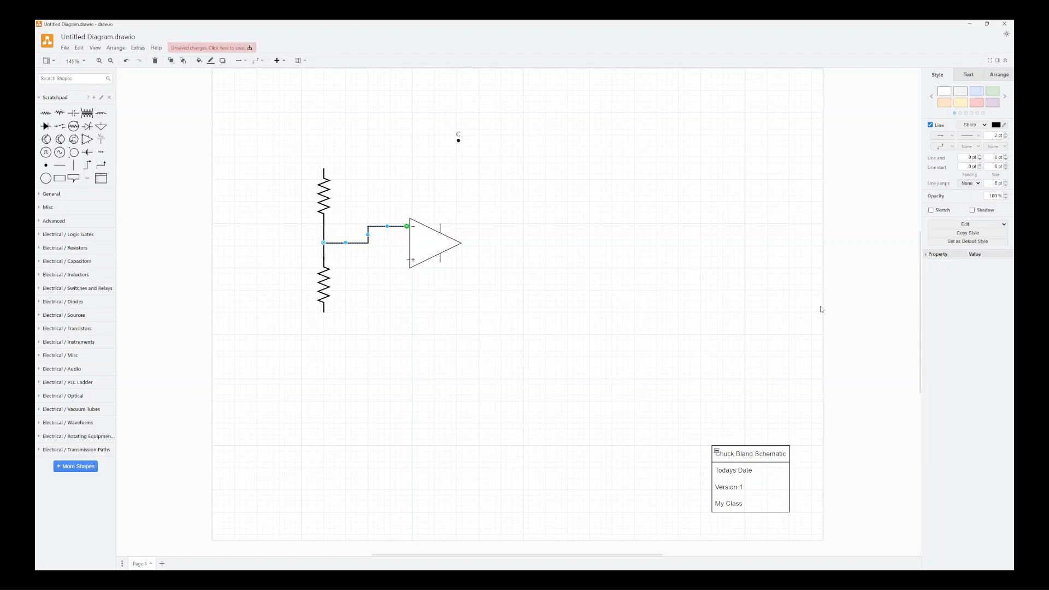
pyautogui.click(962, 243)
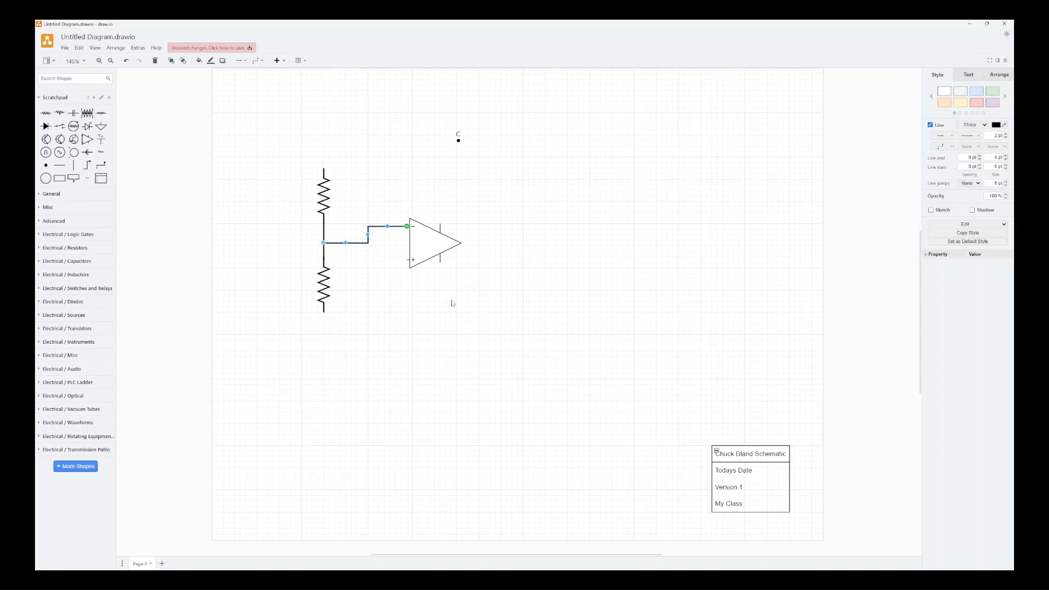
# Add a text label from the Scratchpad reading "This is my text" and place it below the op-amp.
pyautogui.moveTo(45, 182)
pyautogui.moveTo(90, 168)
pyautogui.moveTo(72, 141)
pyautogui.moveTo(101, 115)
pyautogui.moveTo(105, 141)
pyautogui.click(88, 180)
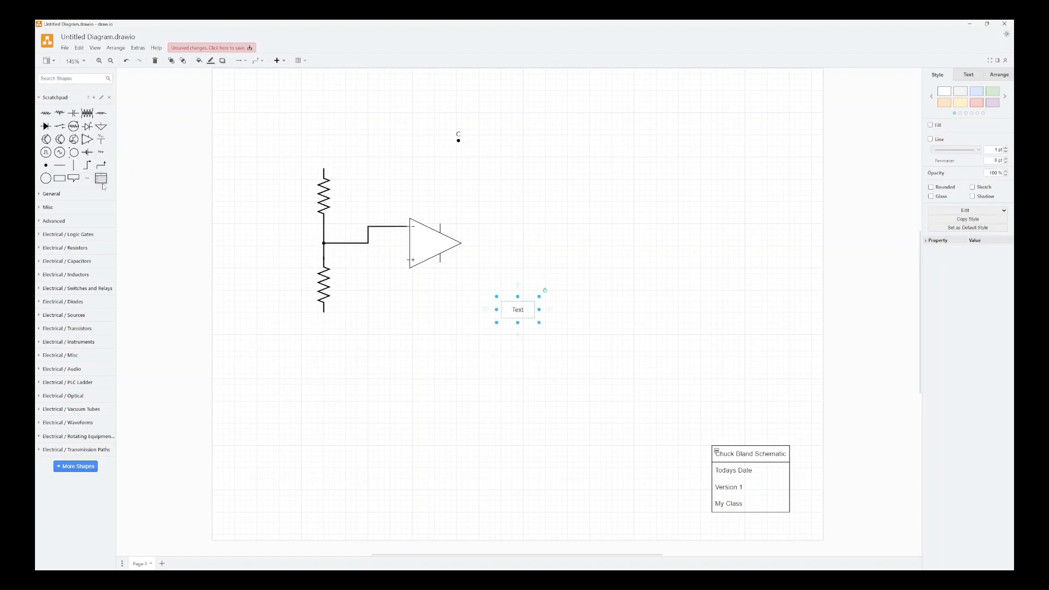
pyautogui.doubleClick(521, 314)
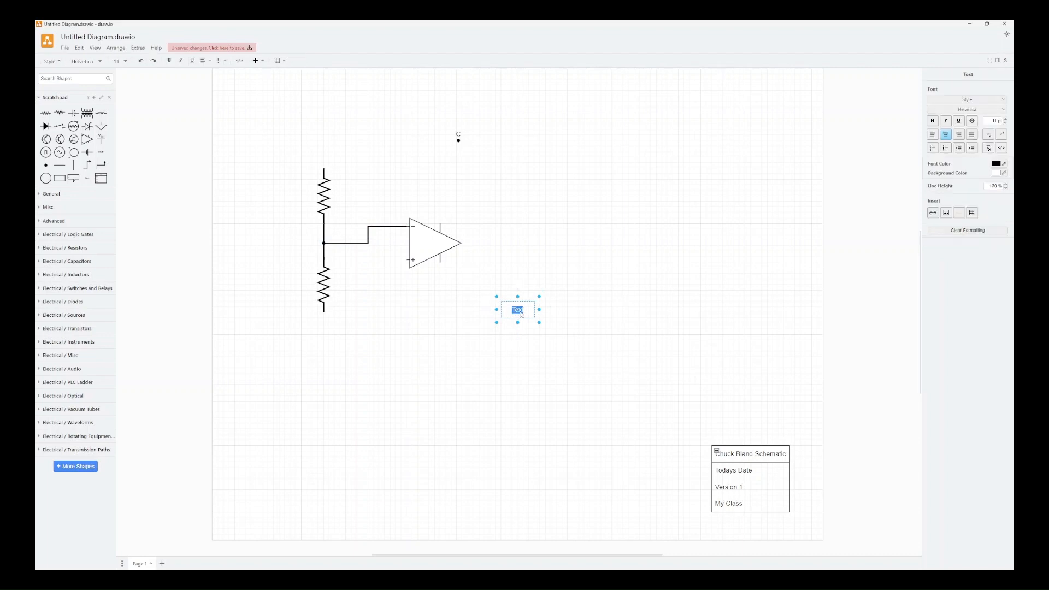
pyautogui.write('This is my text')
pyautogui.press('Return')
pyautogui.press('BackSpace')
pyautogui.moveTo(527, 308); pyautogui.dragTo(436, 232)
pyautogui.click(437, 236)
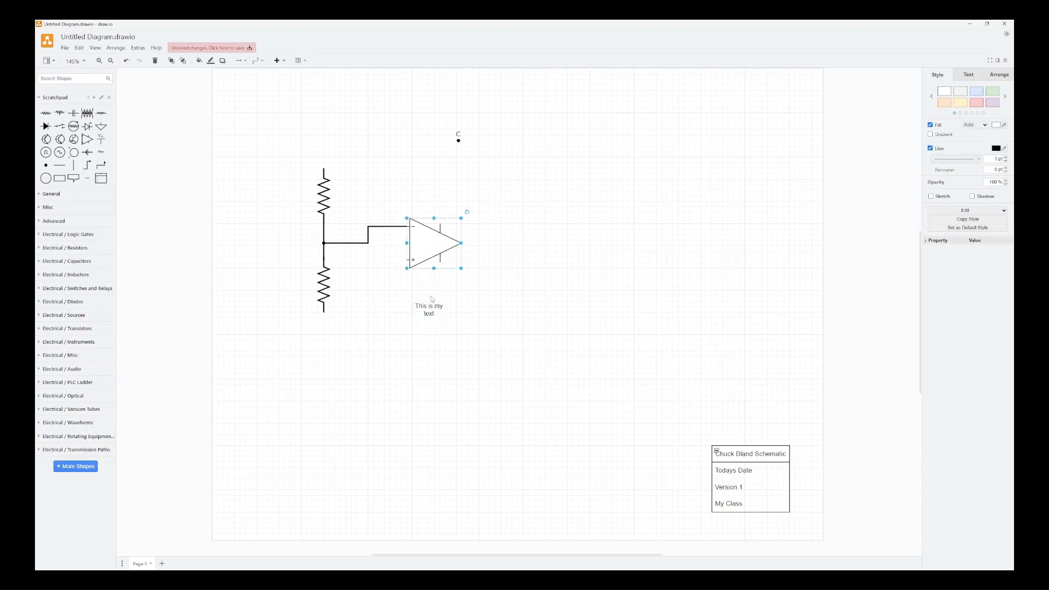
# Move the "This is my text" label inside the op-amp triangle.
pyautogui.click(430, 303)
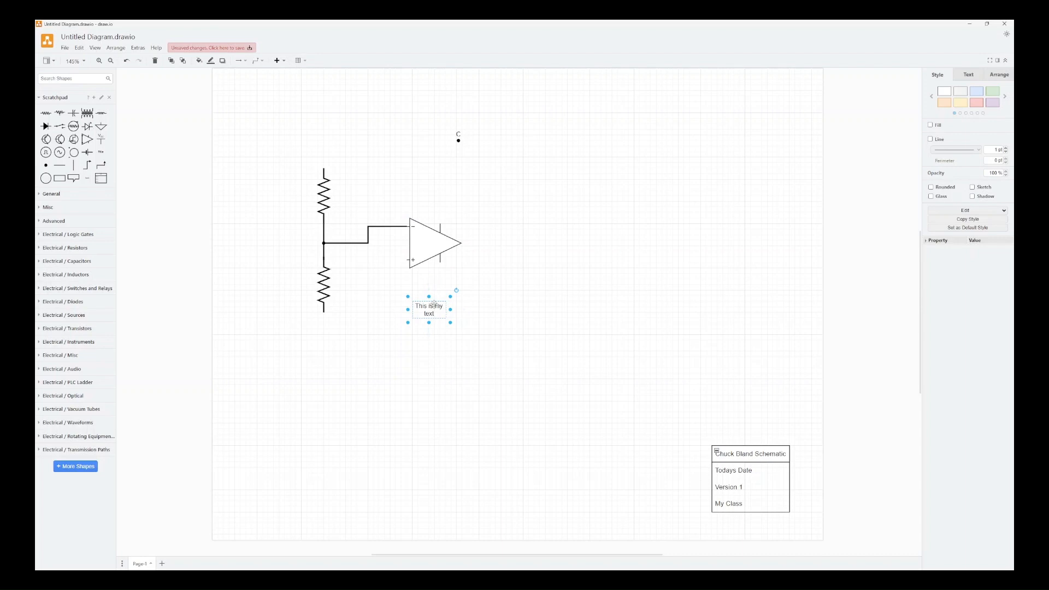
pyautogui.moveTo(434, 304); pyautogui.dragTo(433, 242)
pyautogui.moveTo(431, 247); pyautogui.dragTo(432, 249)
pyautogui.hotkey('ctrl', 'z')
# Make the text of the label inside the op-amp bold and set its font size to 12 pt.
pyautogui.click(430, 251)
pyautogui.doubleClick(430, 251)
pyautogui.doubleClick(434, 249)
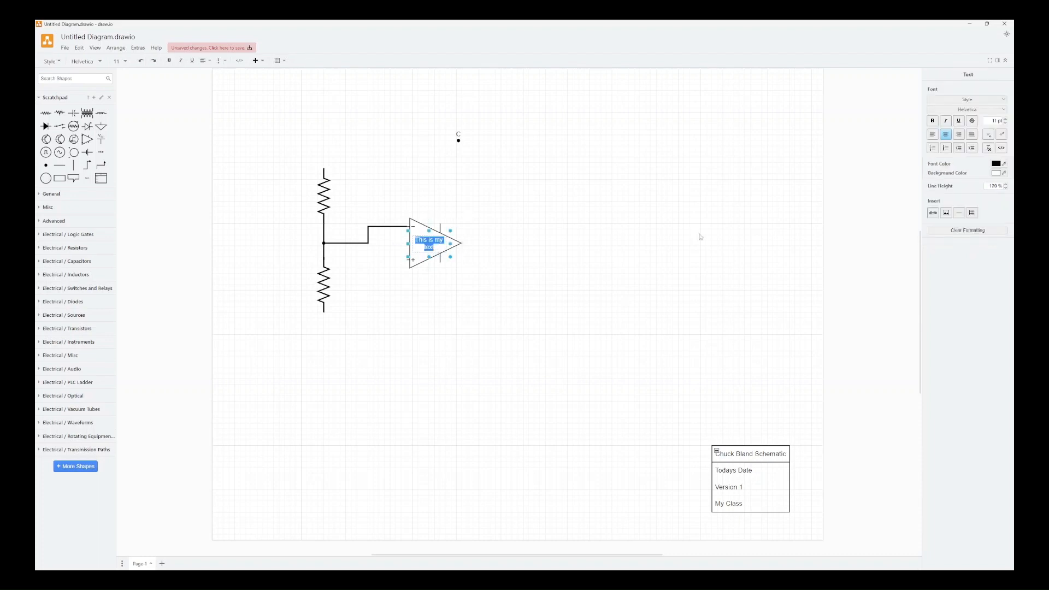
pyautogui.click(933, 121)
pyautogui.click(1005, 119)
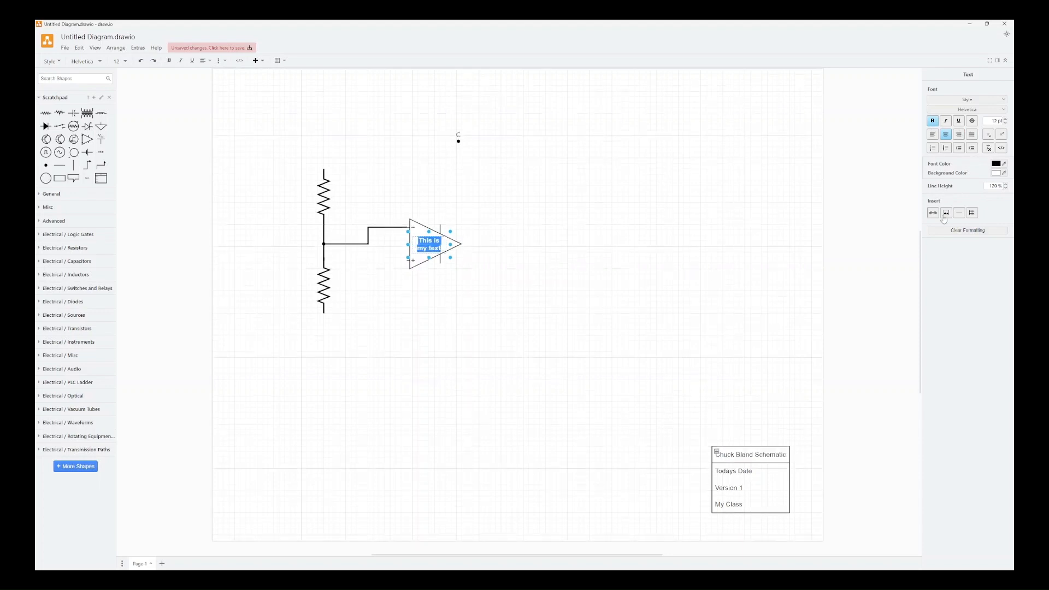
pyautogui.click(422, 303)
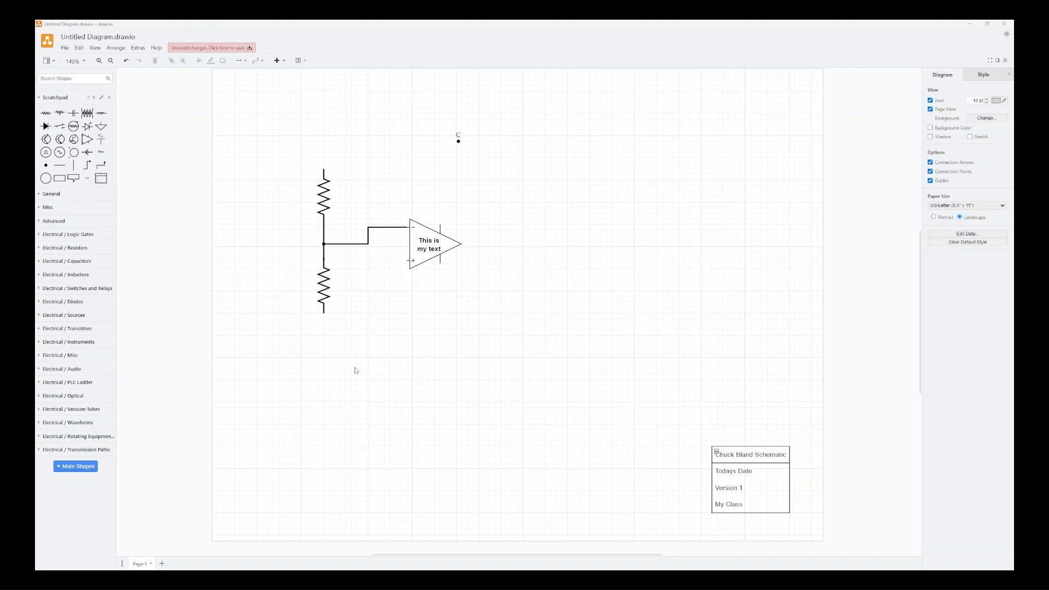
# Switch to the EE241 Light Detector Schematic.drawio window and view its second page with the hysteresis schematic.
pyautogui.hotkey('alt', 'Tab')
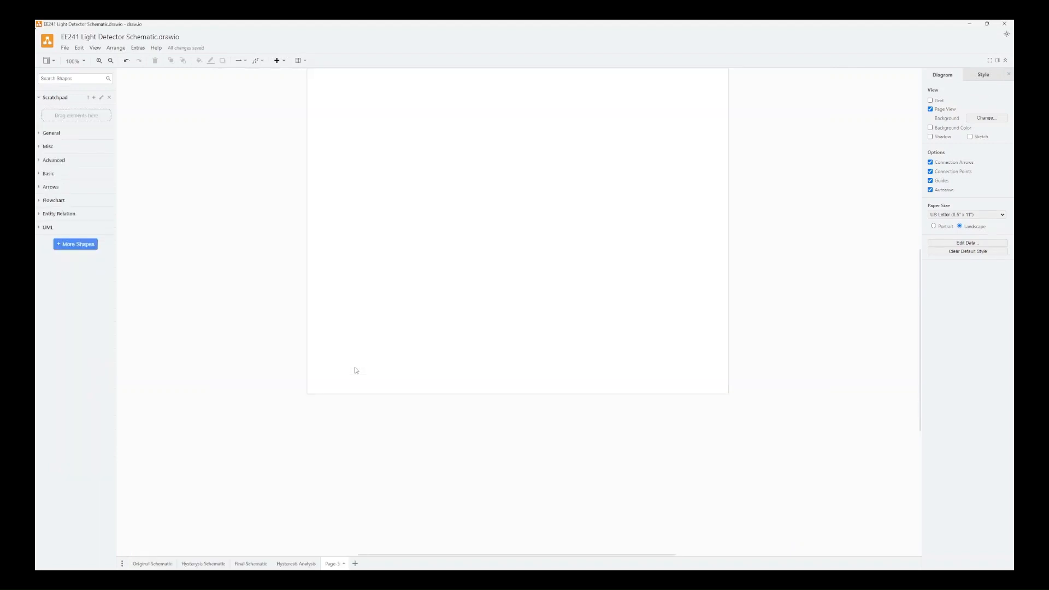
pyautogui.click(206, 562)
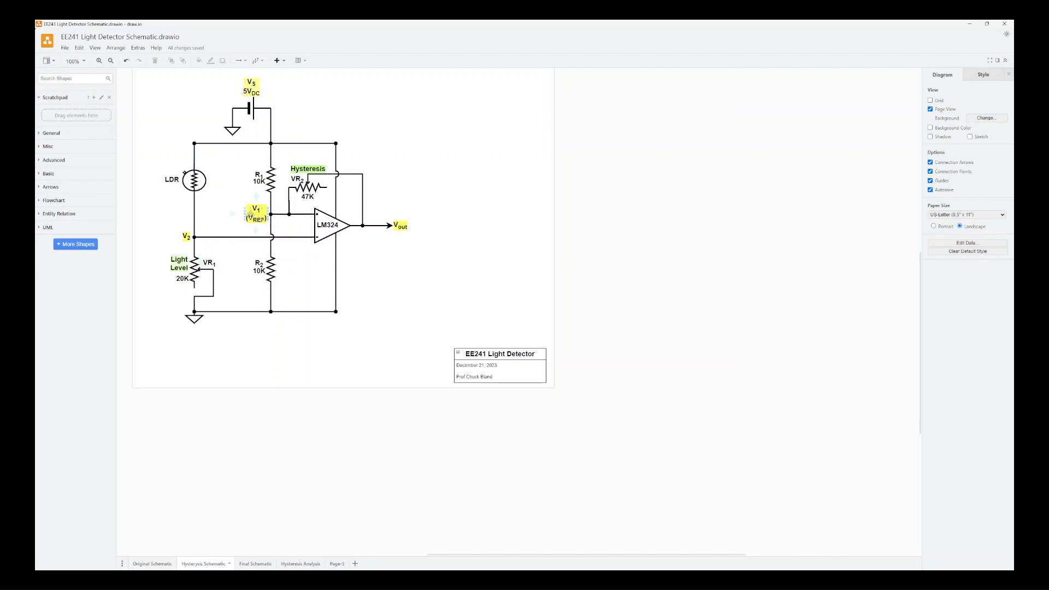
# Review the highlighted labels of the hysteresis schematic and capture a screen snip of the whole circuit without the title block.
pyautogui.click(250, 205)
pyautogui.click(302, 174)
pyautogui.click(203, 258)
pyautogui.click(254, 88)
pyautogui.moveTo(283, 270)
pyautogui.press('super+shift+s')
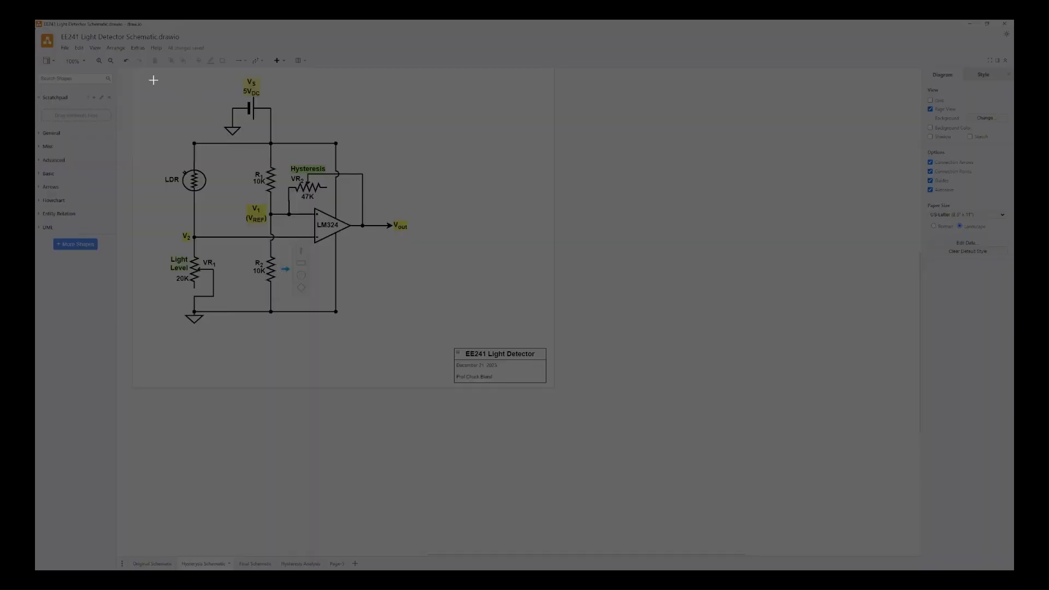
pyautogui.moveTo(152, 72)
pyautogui.mouseDown()
pyautogui.moveTo(328, 250)
pyautogui.moveTo(370, 330)
pyautogui.moveTo(412, 330)
pyautogui.mouseUp()
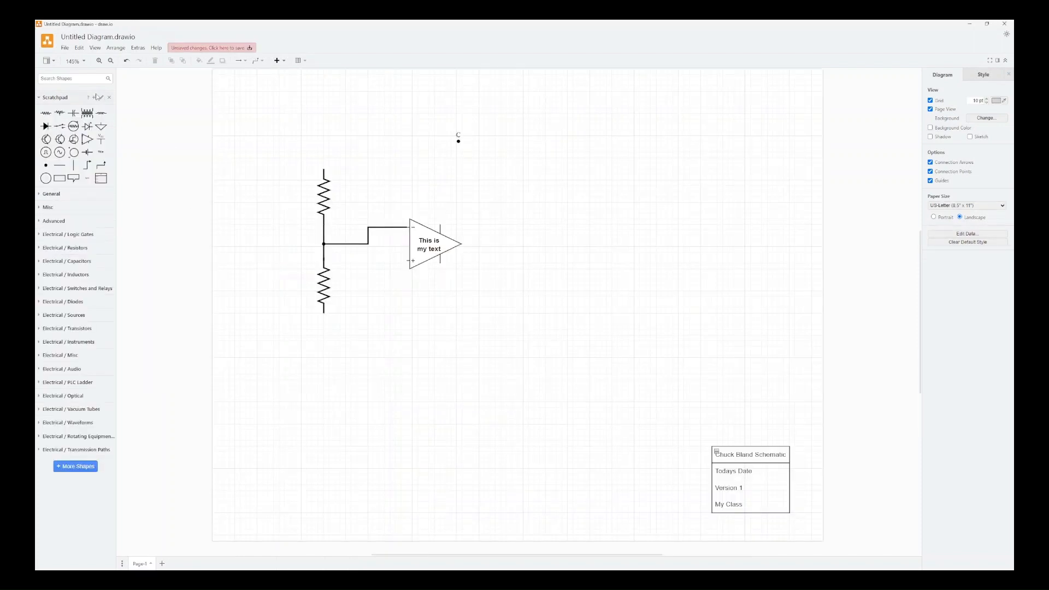
# Save the untitled op-amp diagram as Demo Diagram in the Drawings folder, using the XML File (.drawio) type.
pyautogui.click(66, 48)
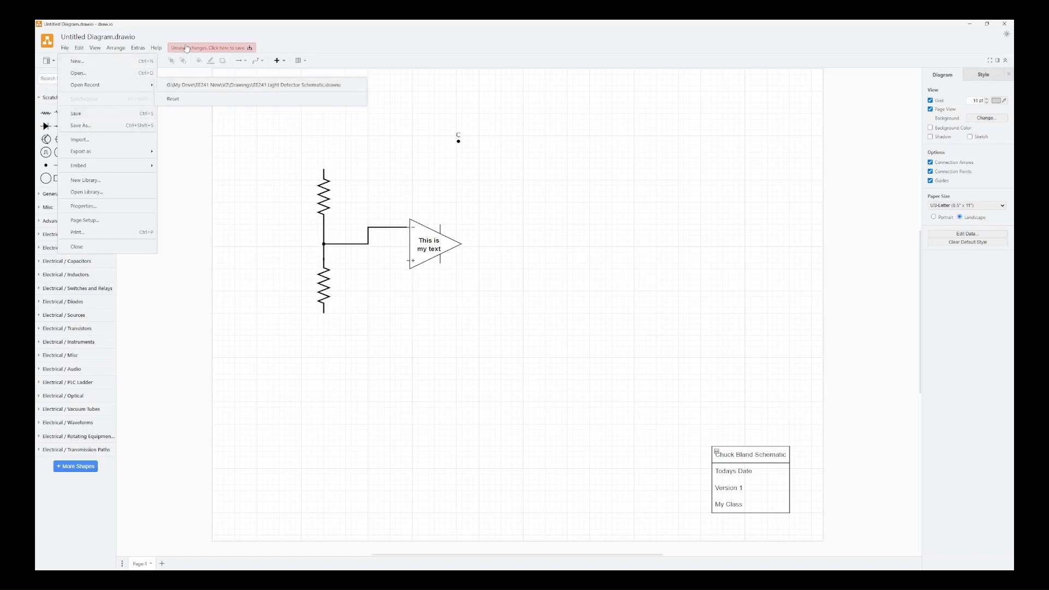
pyautogui.click(81, 114)
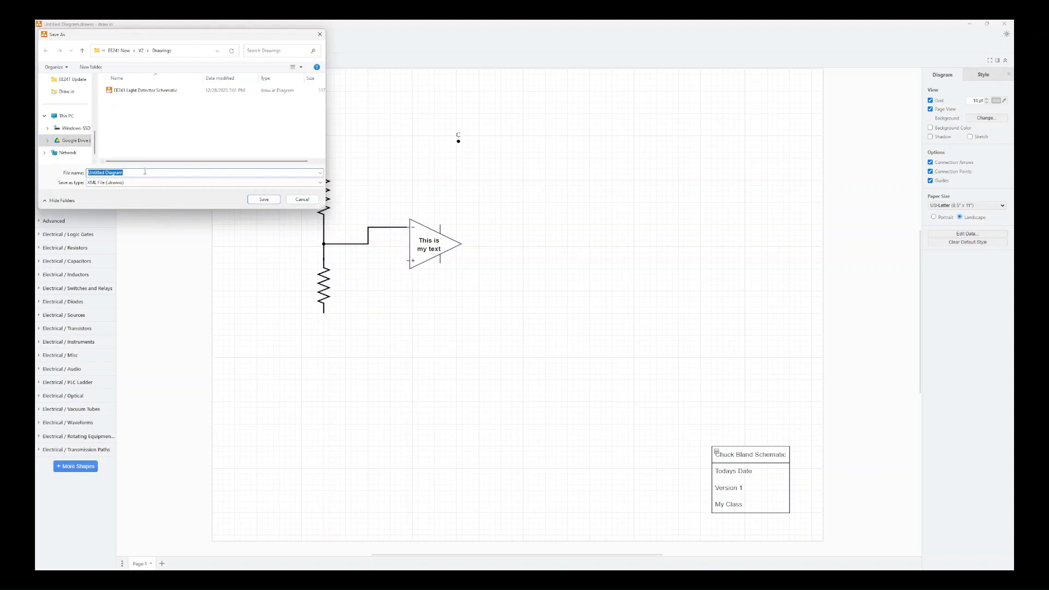
pyautogui.write('Da')
pyautogui.click(132, 183)
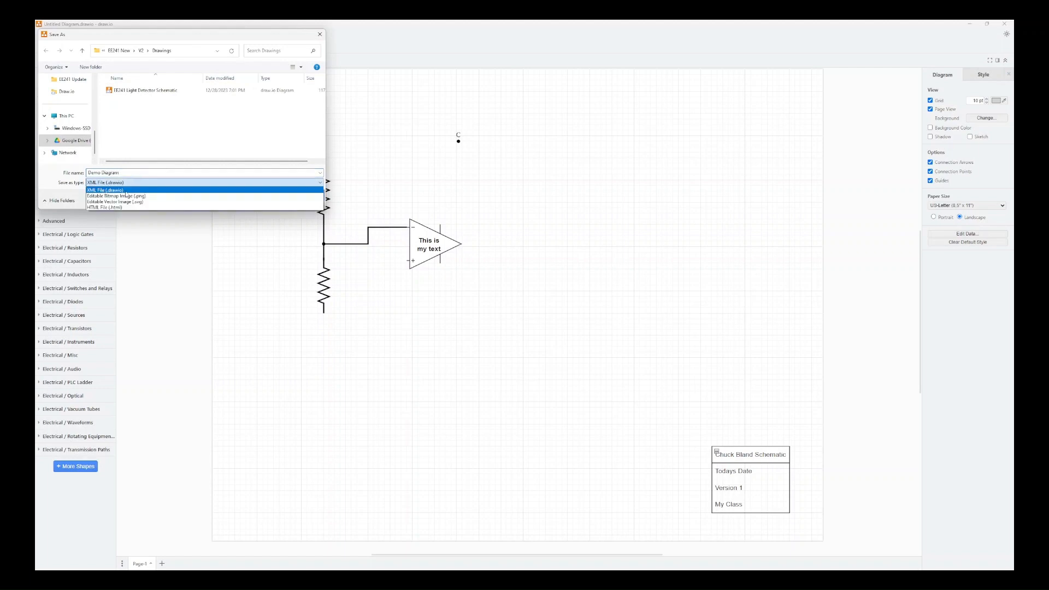
pyautogui.click(130, 184)
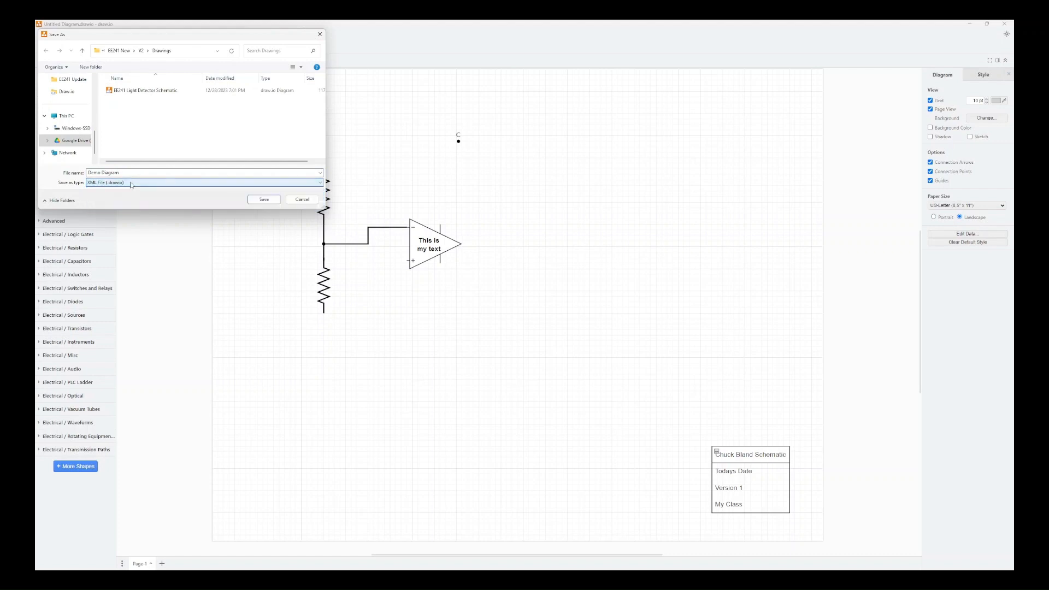
pyautogui.click(254, 201)
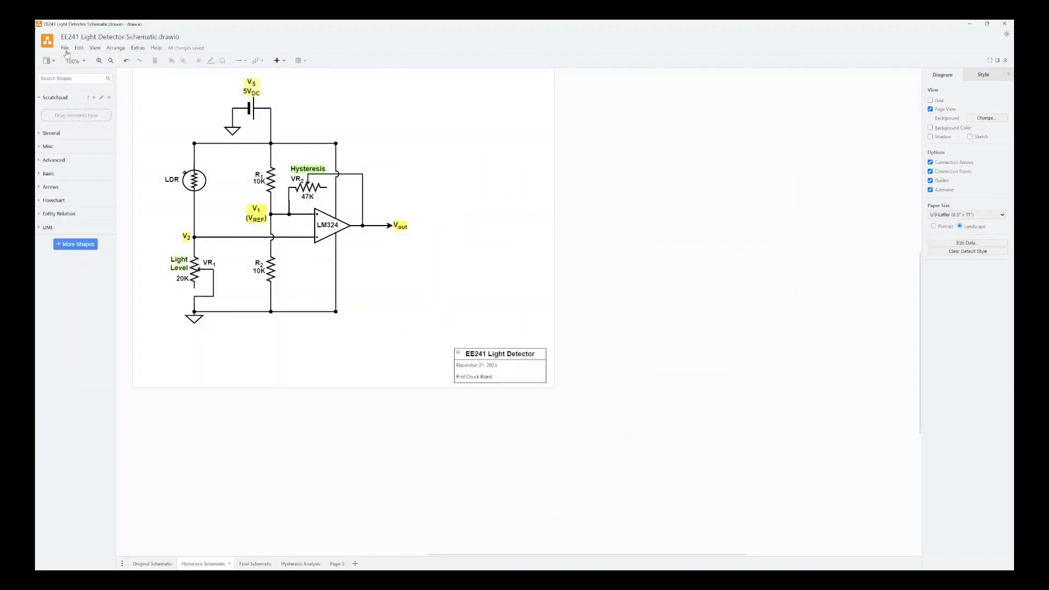
# From the Light Detector schematic, check which diagrams can be opened from the Drawings folder and look over the file commands without opening anything.
pyautogui.click(66, 50)
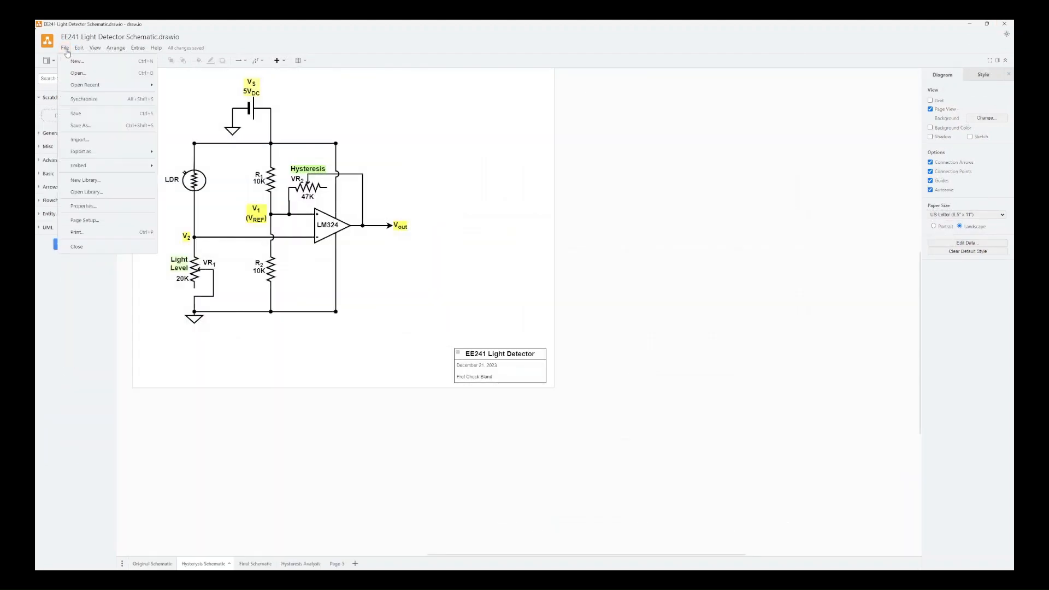
pyautogui.click(79, 73)
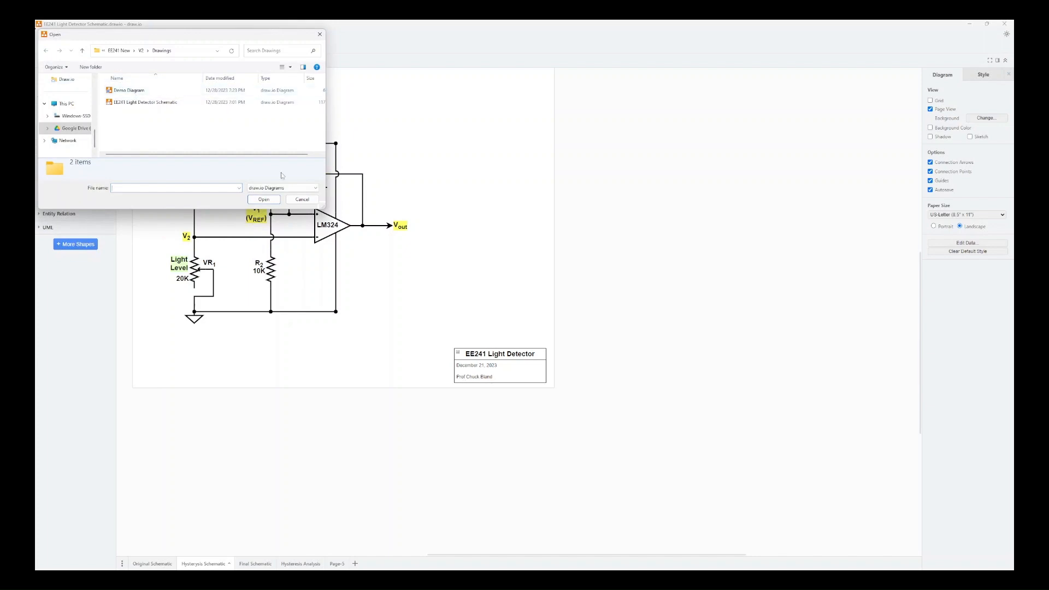
pyautogui.click(302, 199)
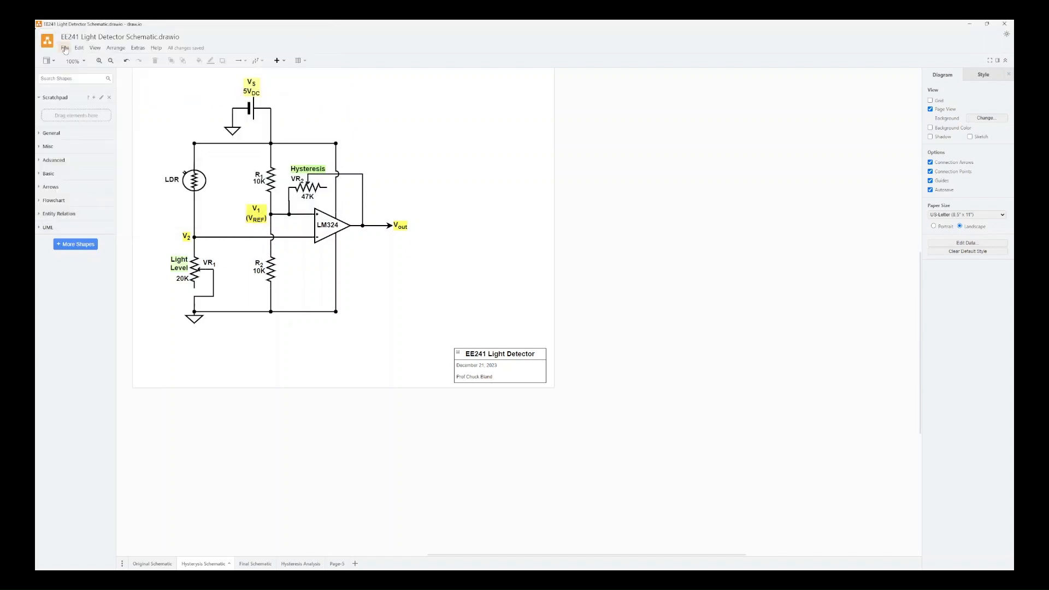
pyautogui.click(65, 48)
pyautogui.moveTo(121, 88)
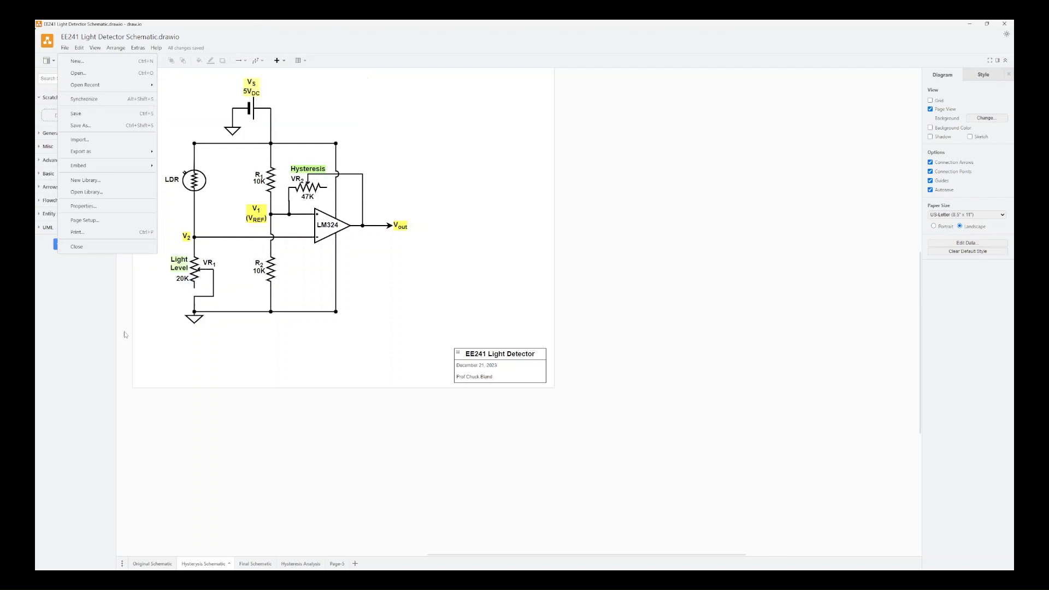
pyautogui.click(138, 327)
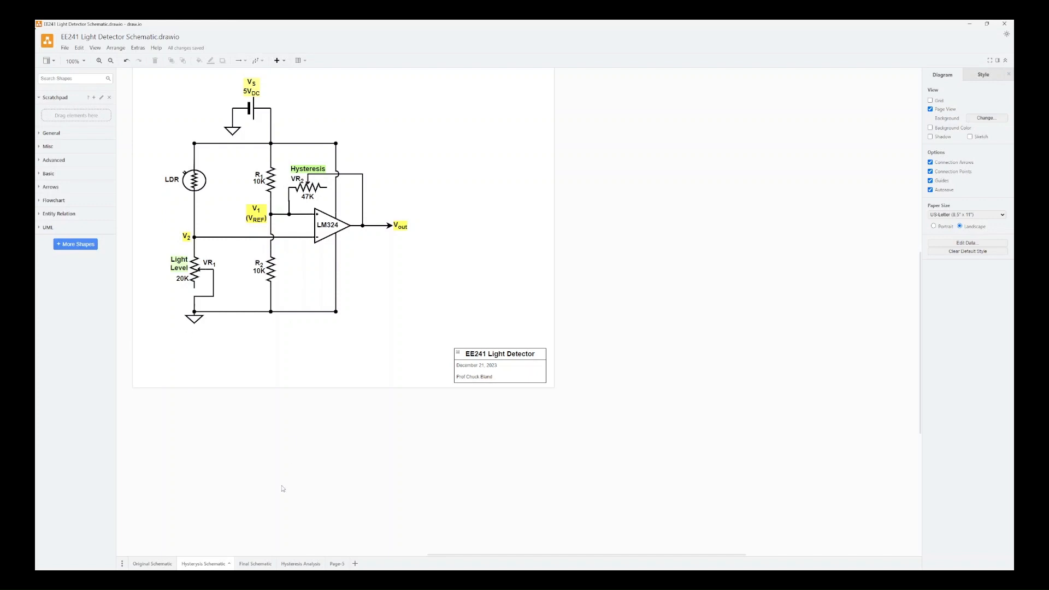
# On the Hysteresis Analysis page, turn Mathematical Typesetting on and back off to compare the formatted equations with their source text.
pyautogui.click(298, 564)
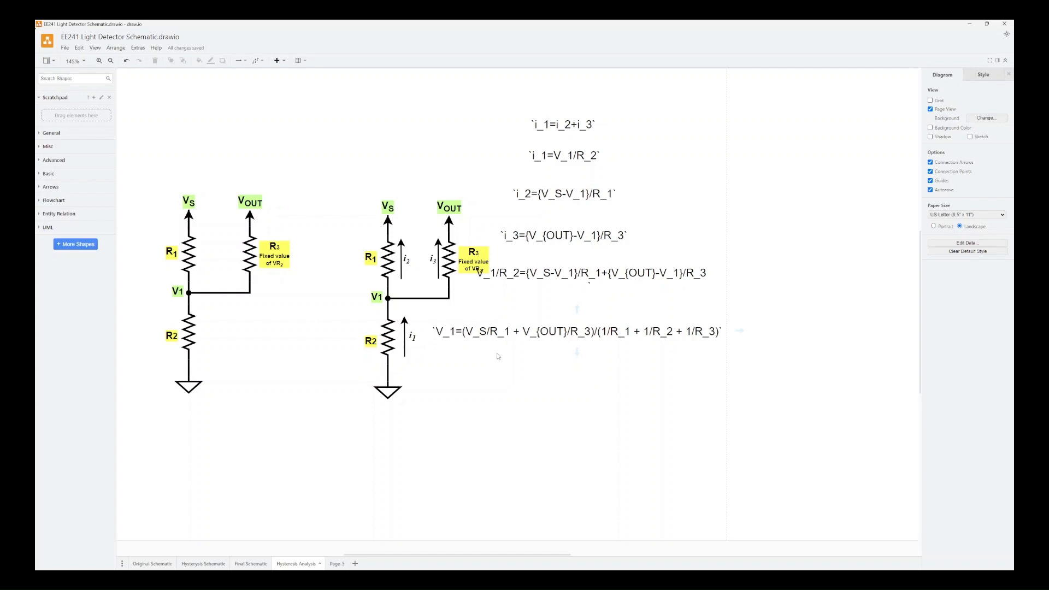
pyautogui.click(138, 48)
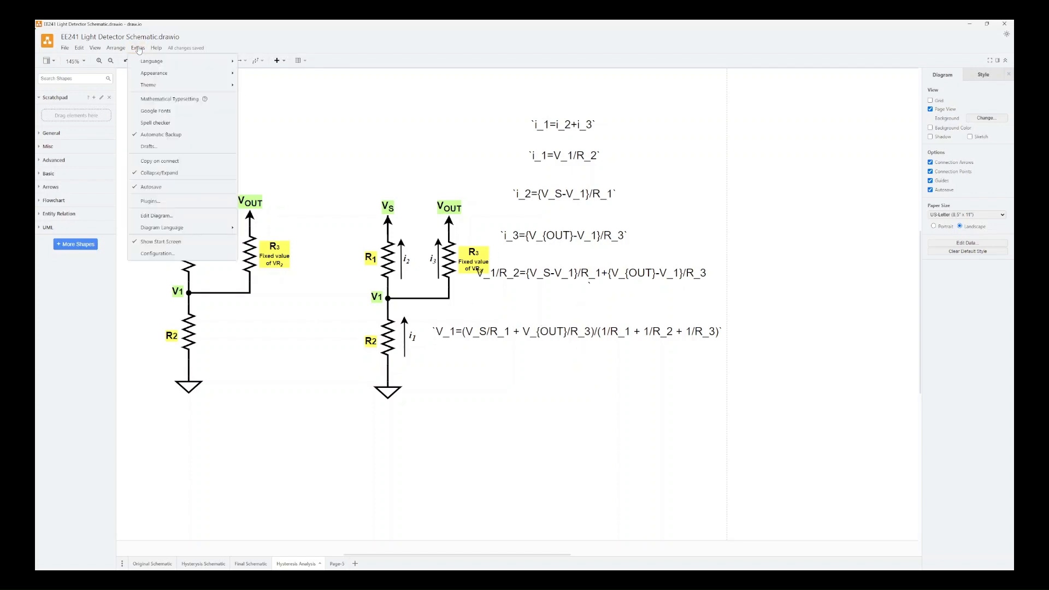
pyautogui.click(173, 101)
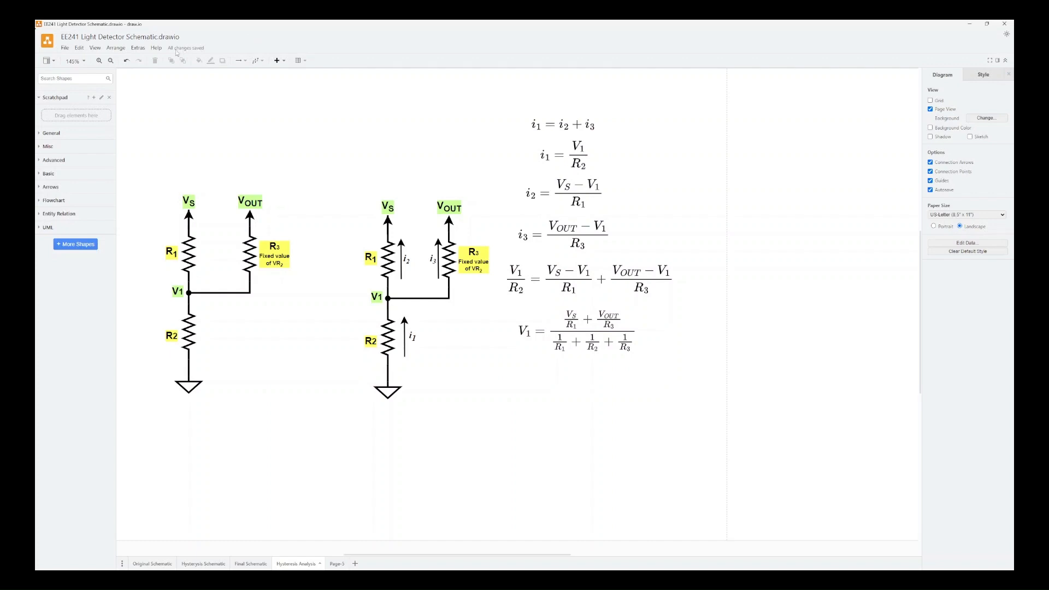
pyautogui.click(138, 48)
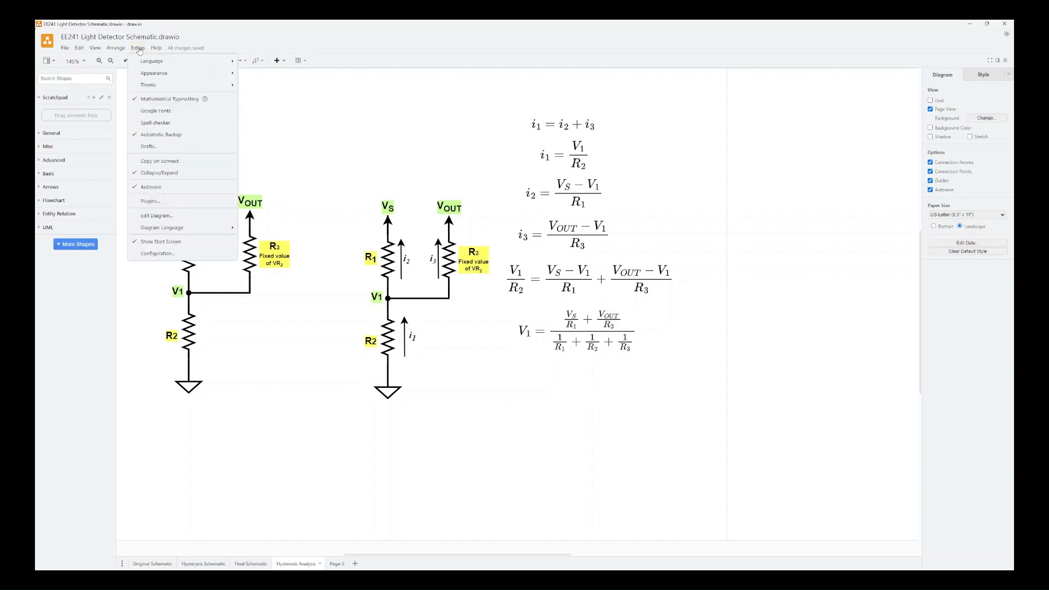
pyautogui.click(172, 102)
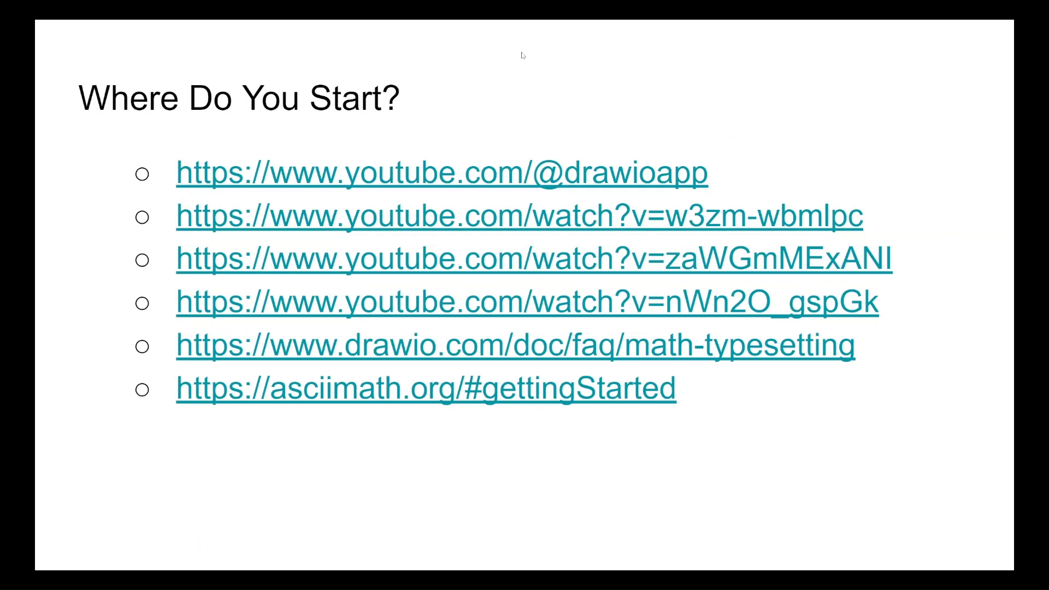
# Leave the slideshow and read the draw.io help page on mathematical typesetting, covering AsciiMath and LaTeX syntax and how to enable it.
pyautogui.press('Escape')
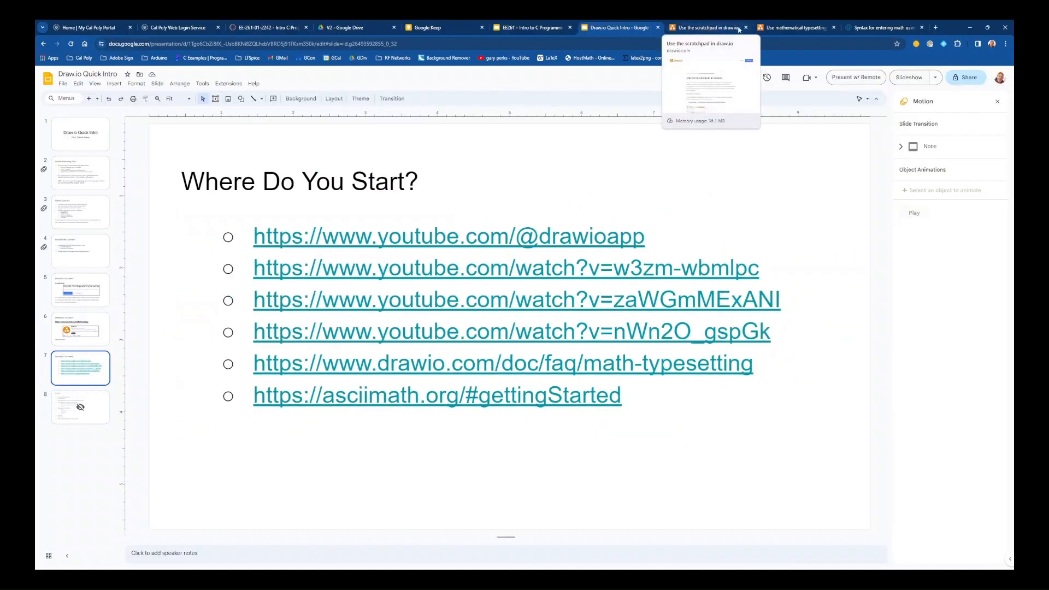
pyautogui.click(780, 30)
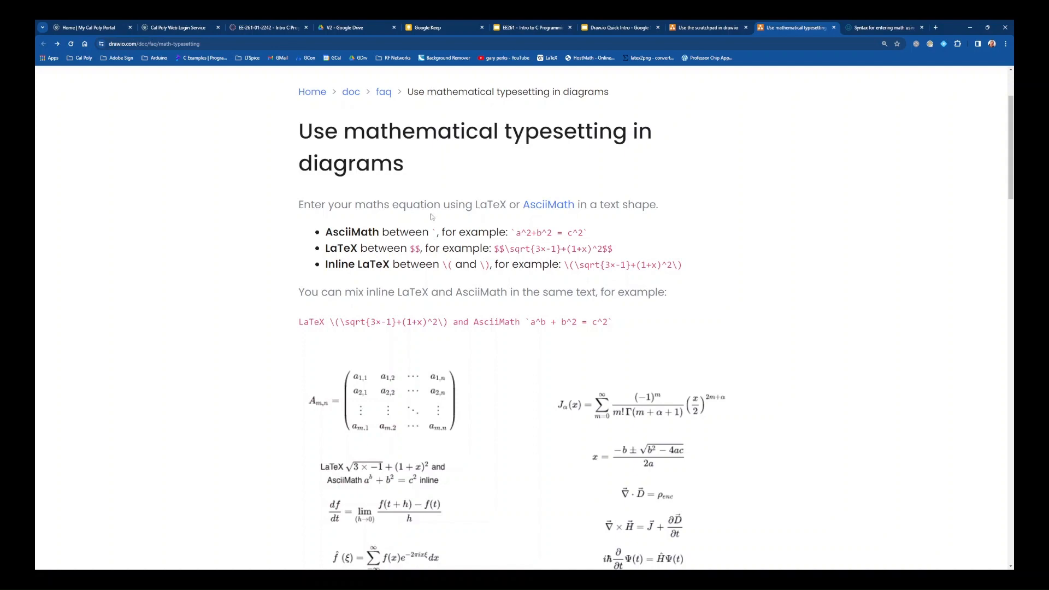
pyautogui.scroll(-4, 426, 225)
pyautogui.scroll(-5, 425, 227)
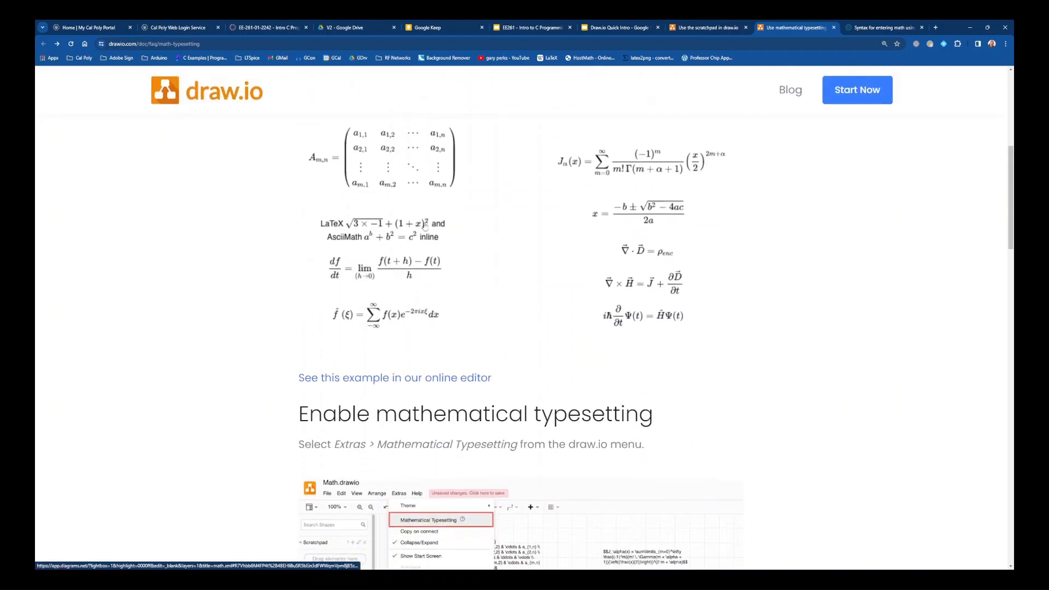
pyautogui.scroll(-10, 426, 225)
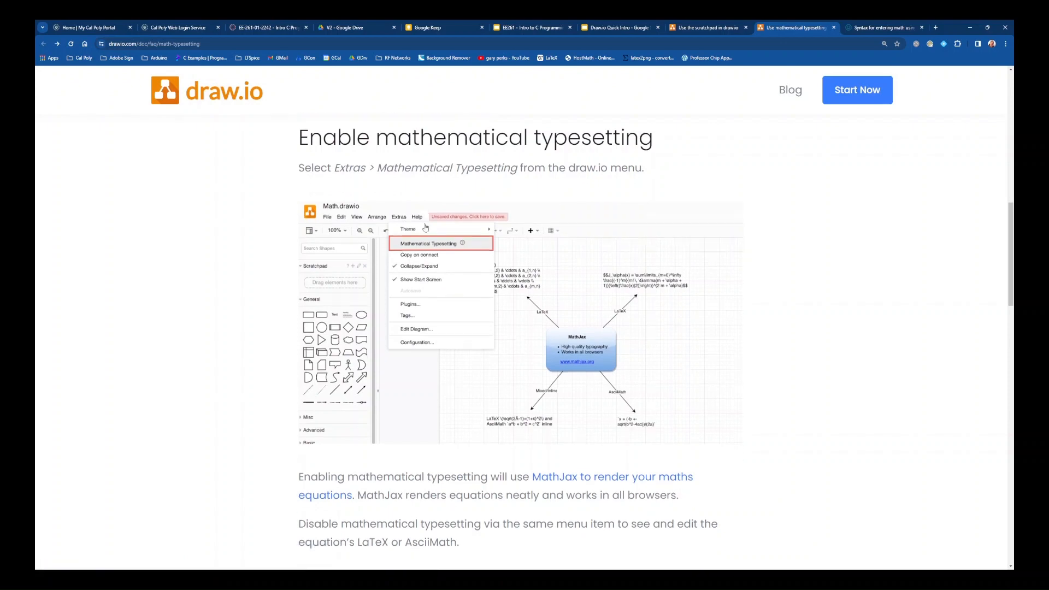
pyautogui.scroll(-4, 425, 227)
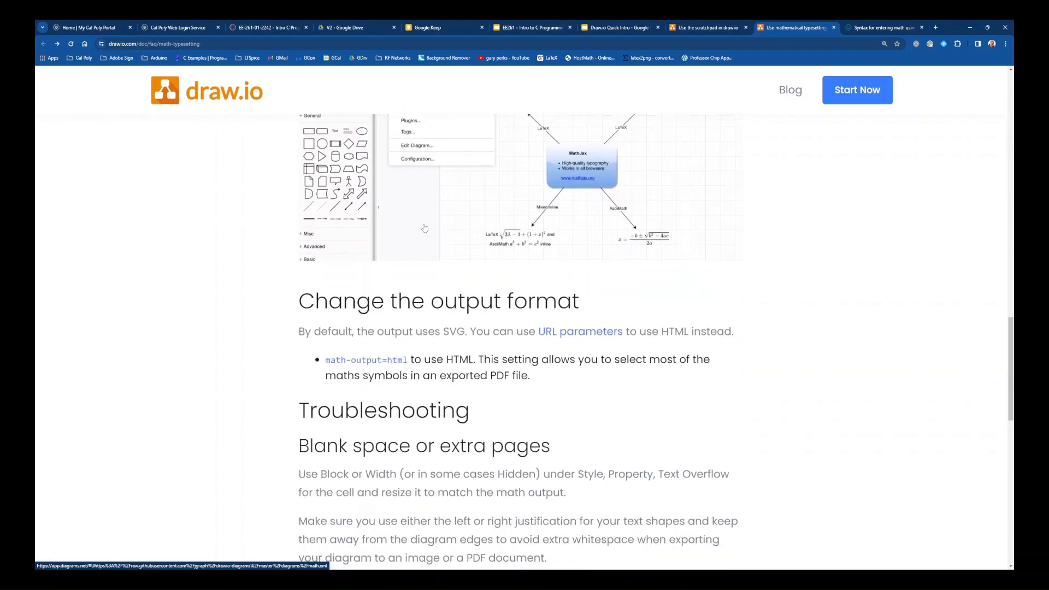
pyautogui.scroll(15, 425, 225)
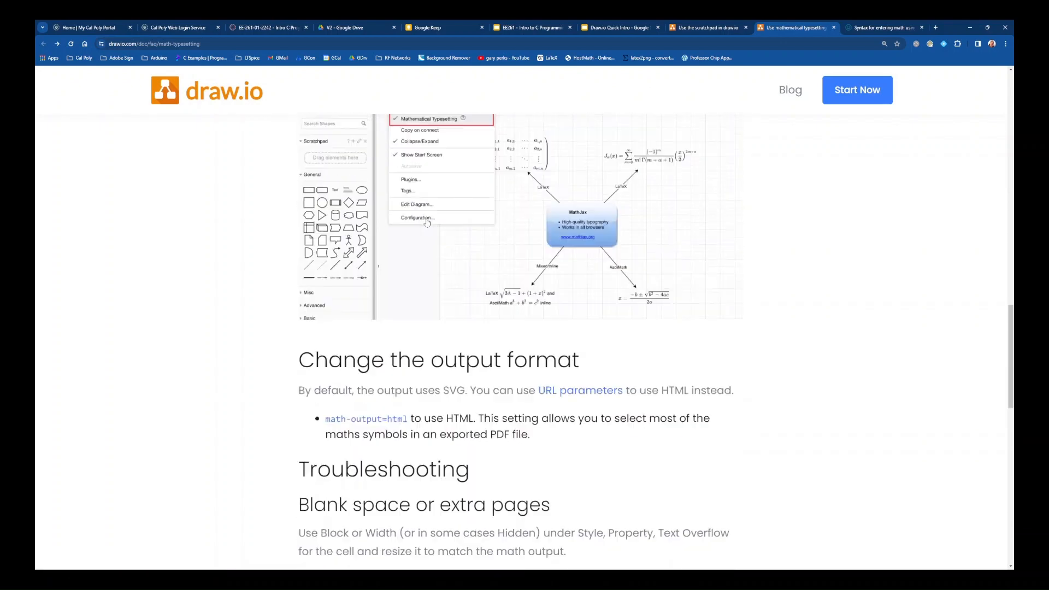
pyautogui.scroll(6, 428, 220)
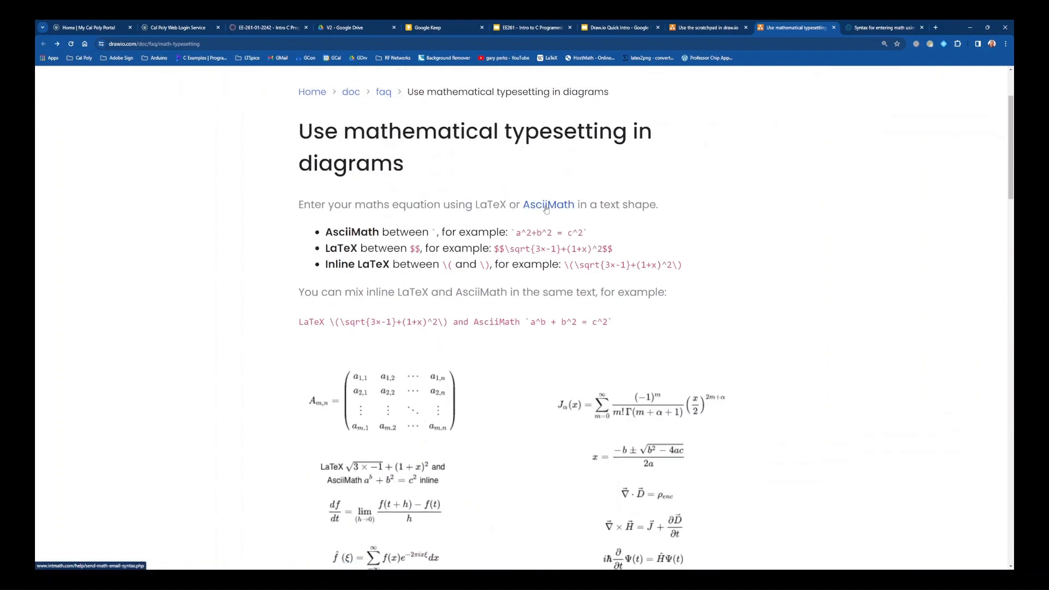
# Look through the ASCIIMathML syntax page's tables of Greek letters, operation symbols, standard functions, accents and arrows.
pyautogui.click(873, 26)
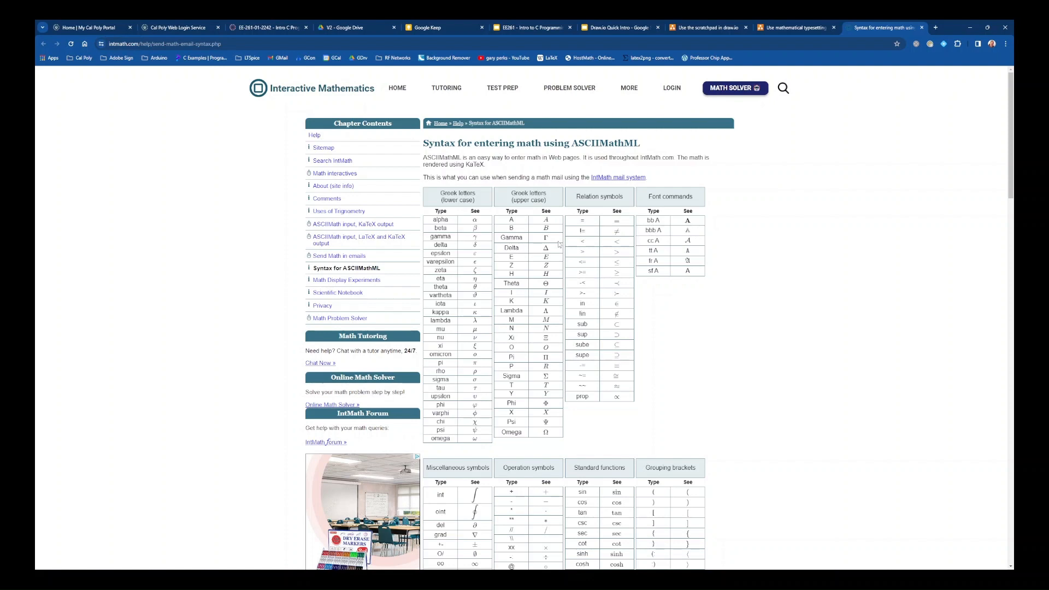
pyautogui.scroll(-5, 559, 244)
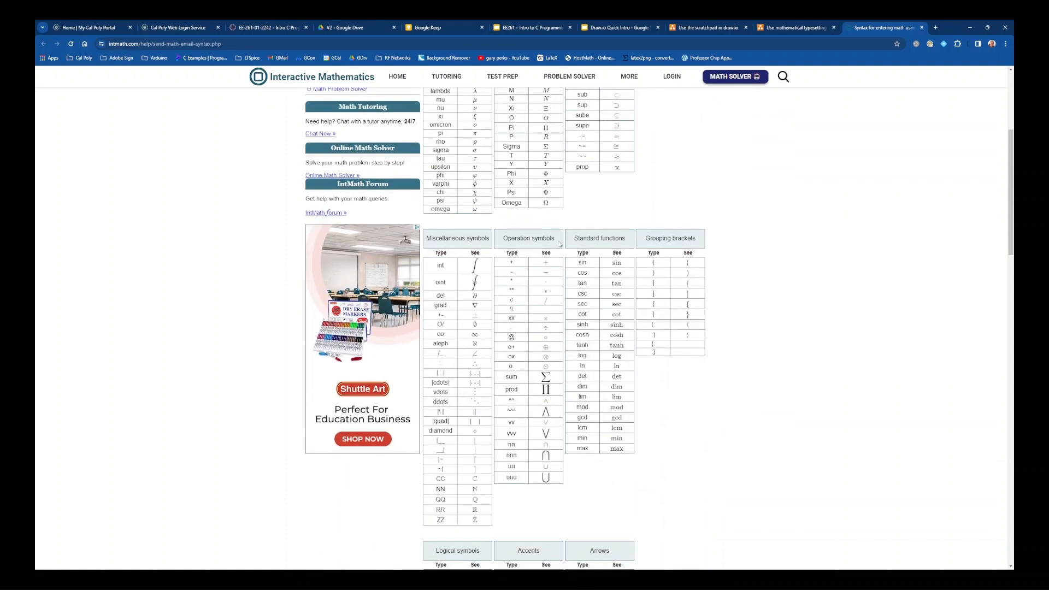
pyautogui.scroll(-4, 559, 245)
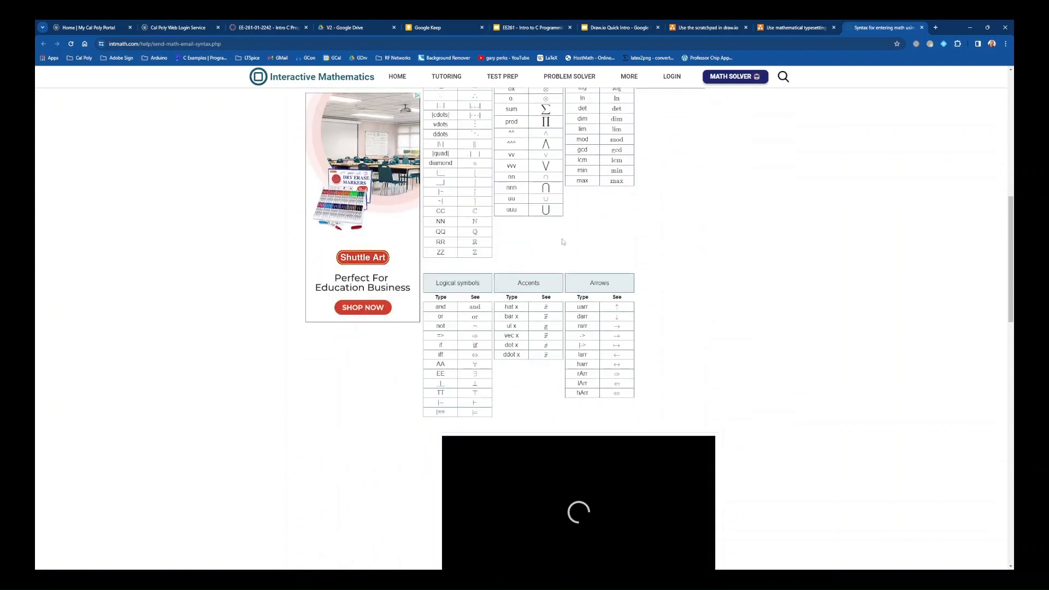
pyautogui.scroll(7, 601, 220)
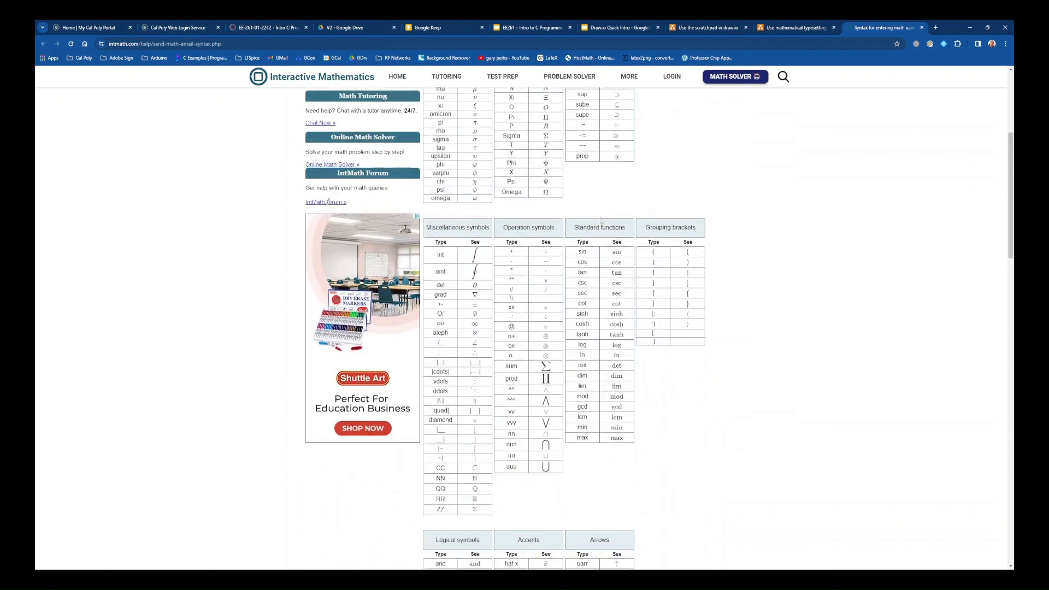
pyautogui.scroll(2, 600, 220)
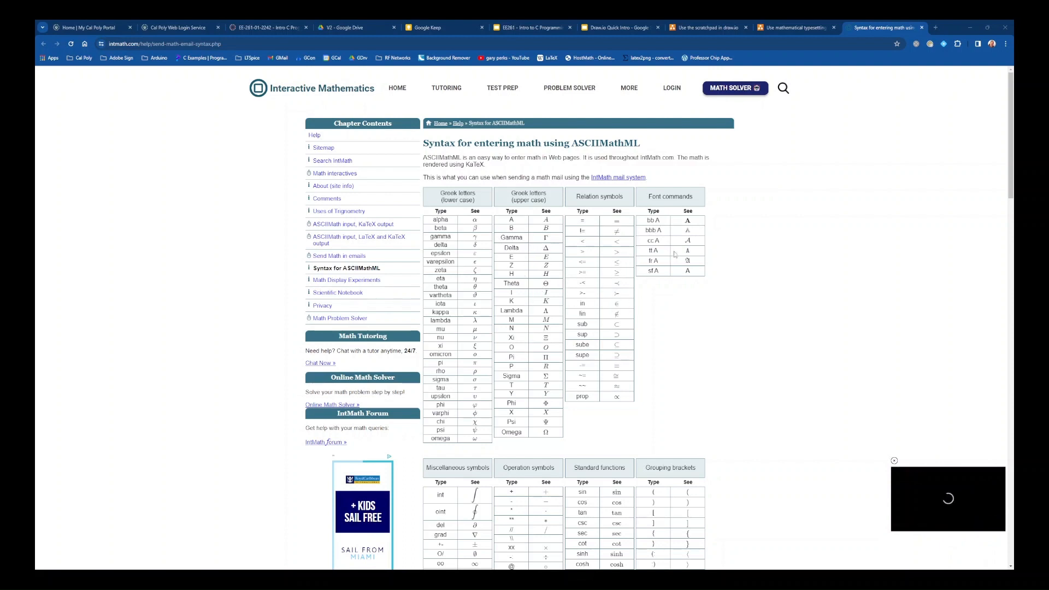
pyautogui.scroll(-5, 586, 353)
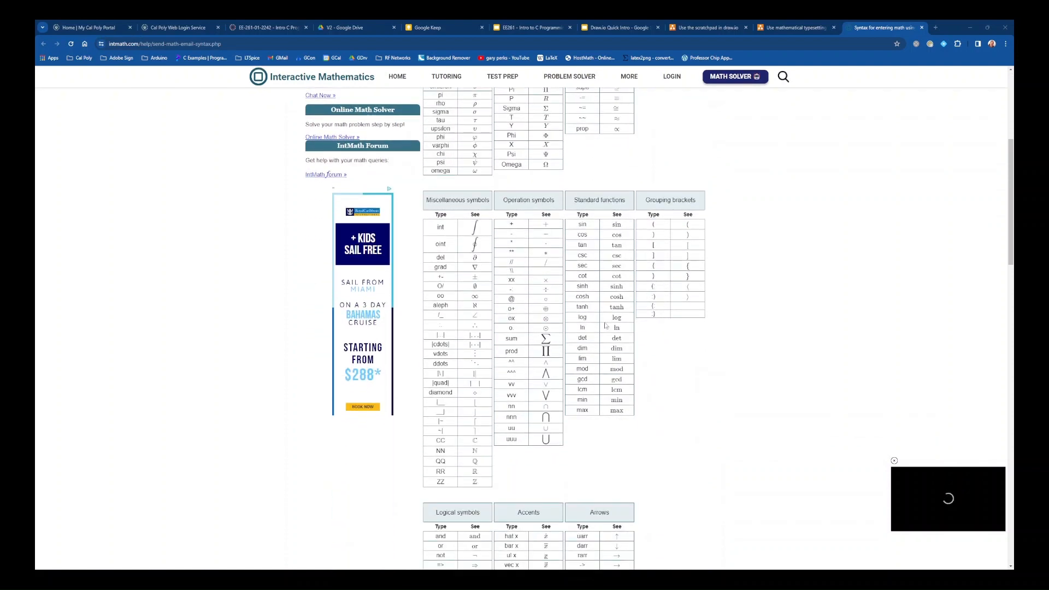
pyautogui.scroll(-9, 538, 322)
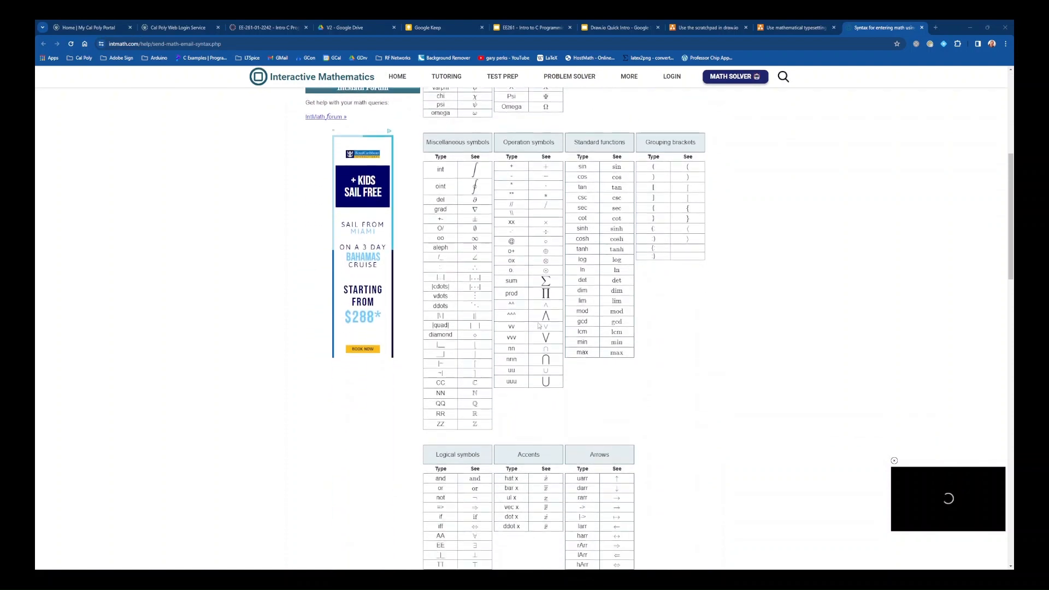
# Examine the table of typed ASCIIMathML examples, highlighting x^2 and y_1 in the first row and the matching rendered term.
pyautogui.scroll(-5, 540, 332)
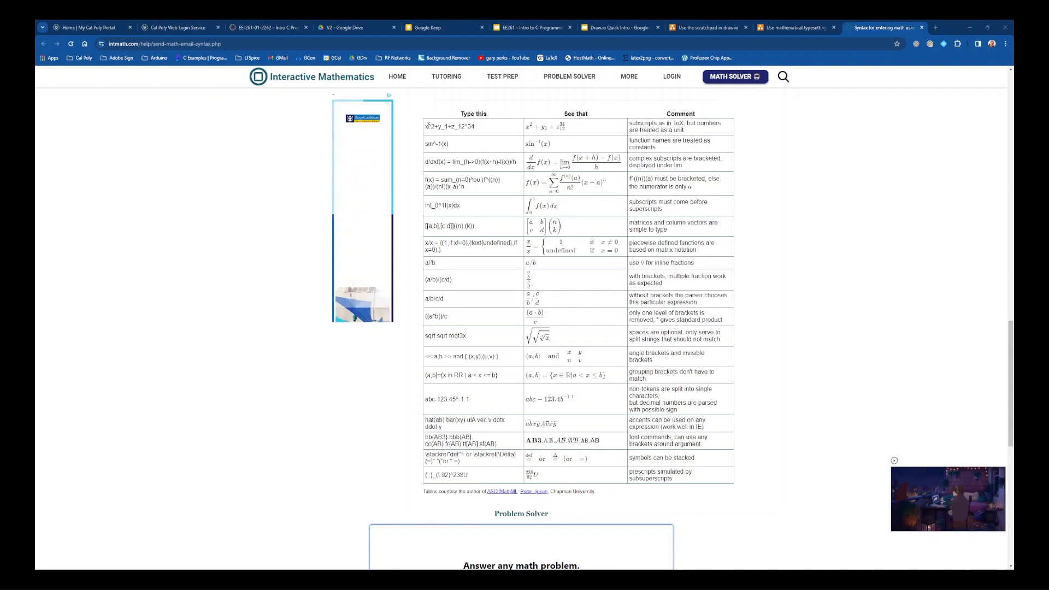
pyautogui.moveTo(433, 126); pyautogui.dragTo(425, 126)
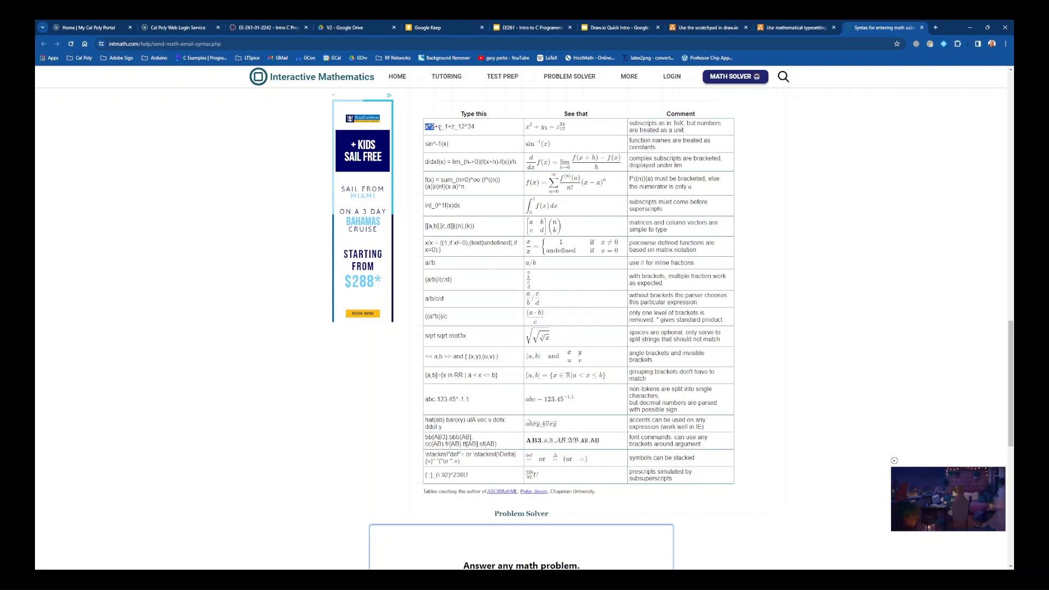
pyautogui.moveTo(438, 127); pyautogui.dragTo(449, 127)
pyautogui.click(542, 127)
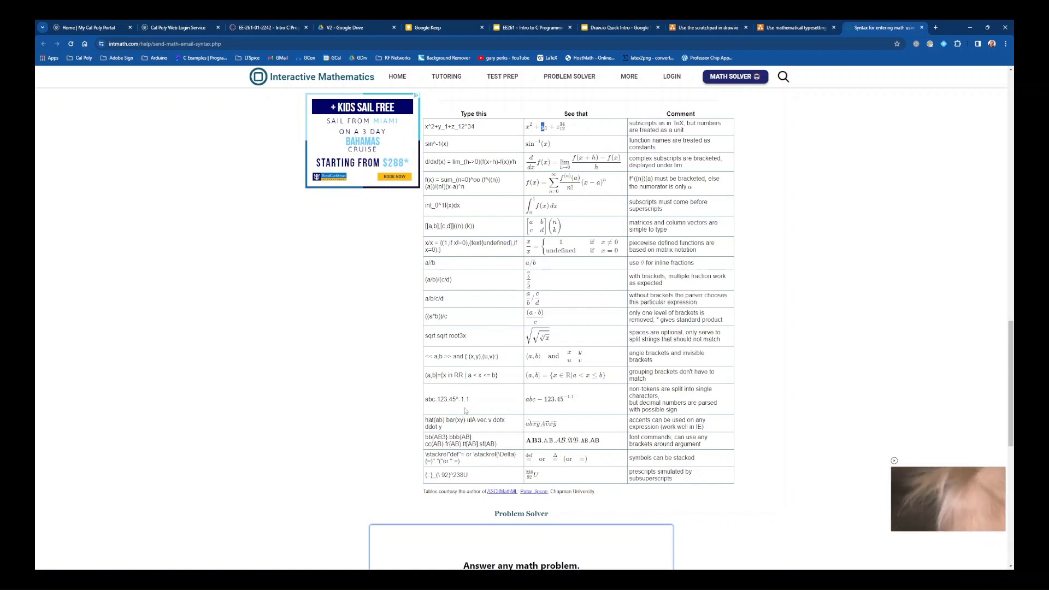
# Switch back to the EE241 Light Detector Schematic in draw.io and turn on Mathematical Typesetting for the Hysteresis Analysis equations.
pyautogui.hotkey('alt', 'Tab')
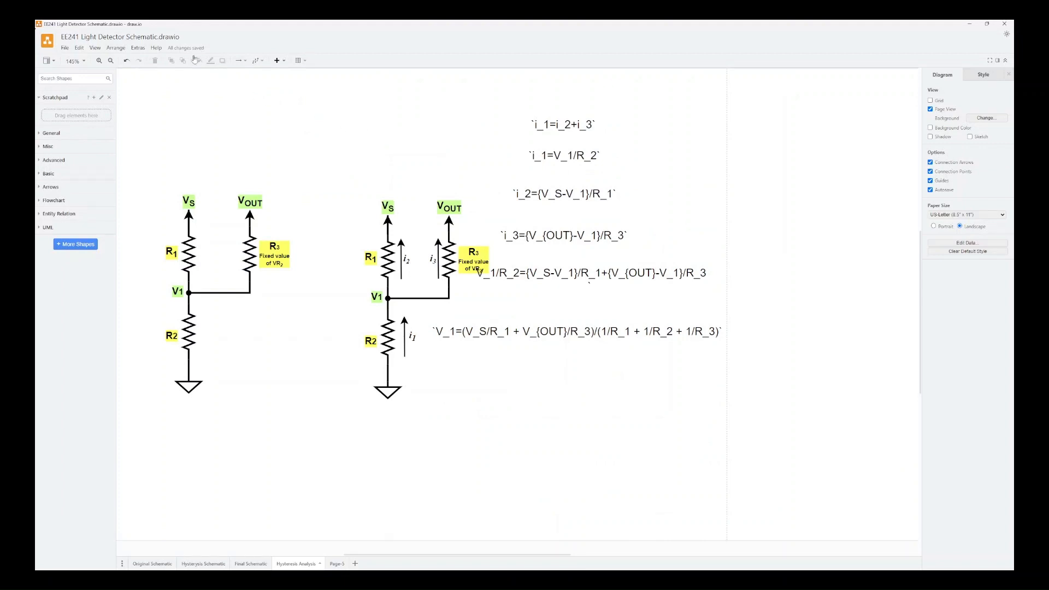
pyautogui.click(138, 48)
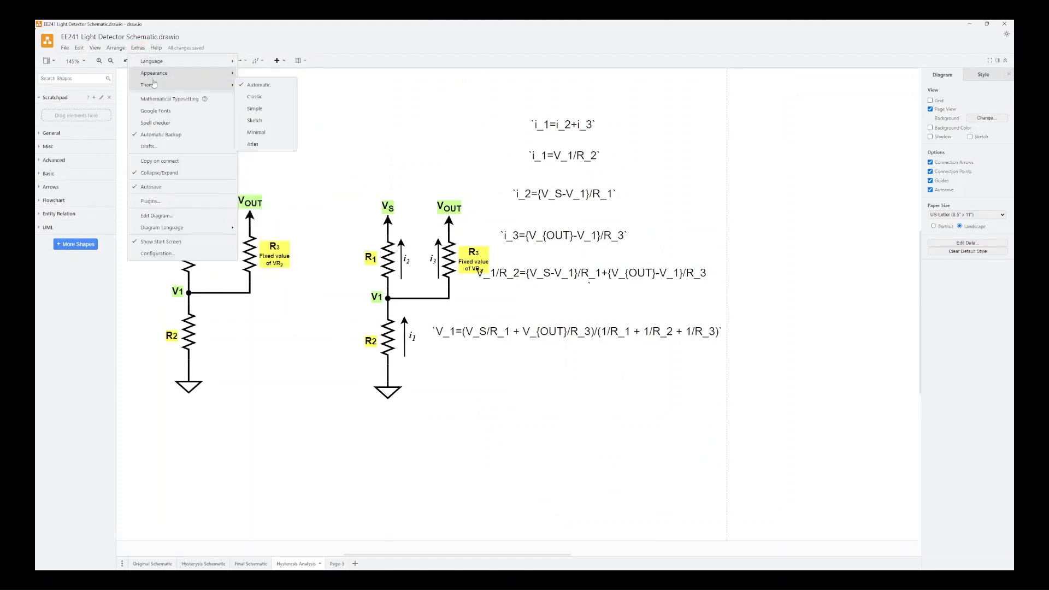
pyautogui.click(160, 101)
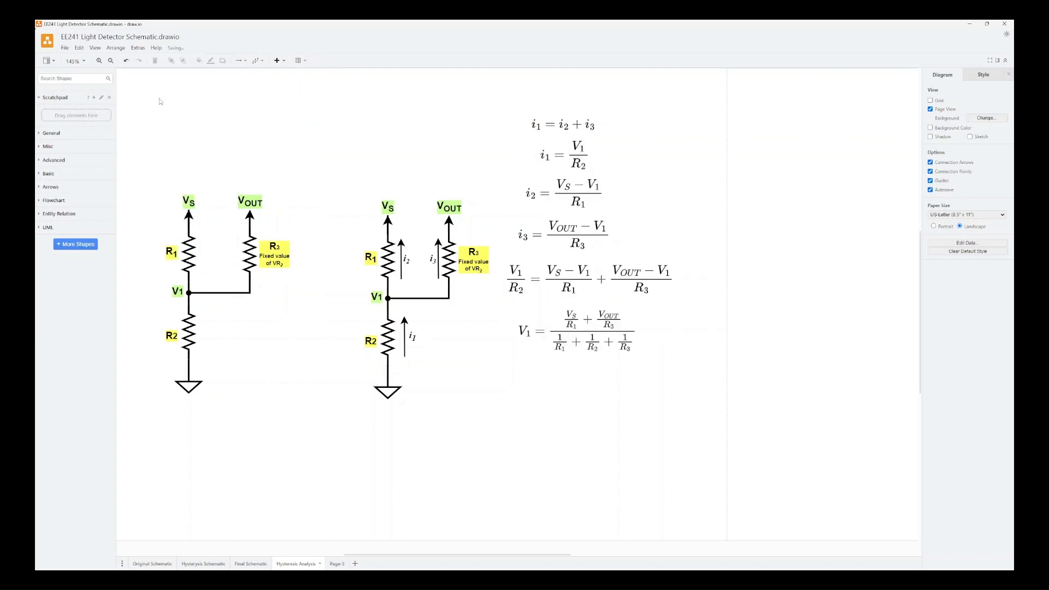